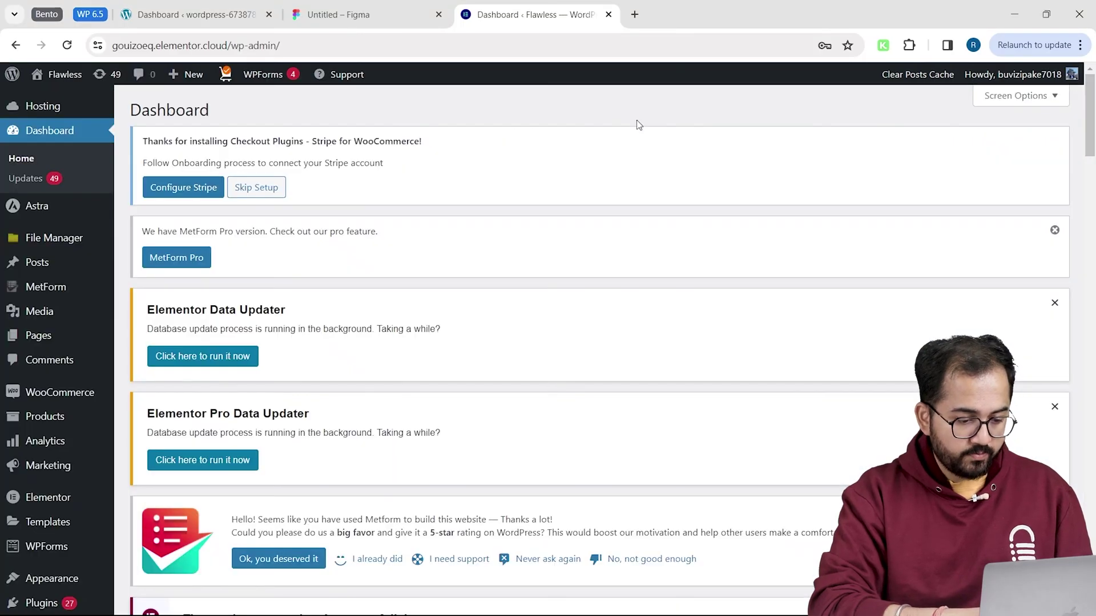
Add a new blank WordPress page and open it in the Elementor editor.
mouse_move(66, 336)
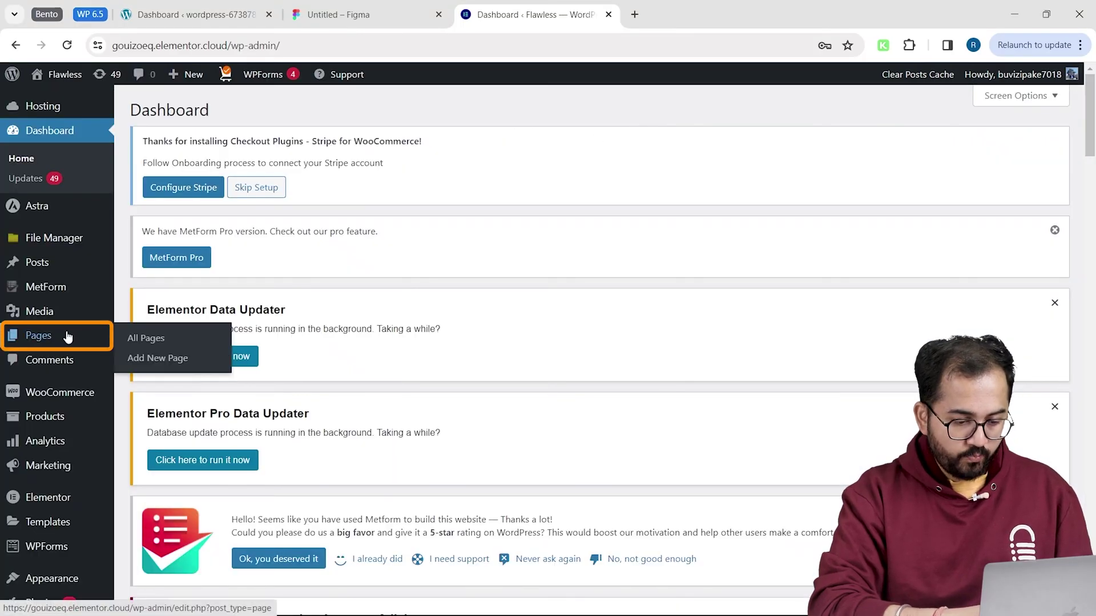
click(144, 356)
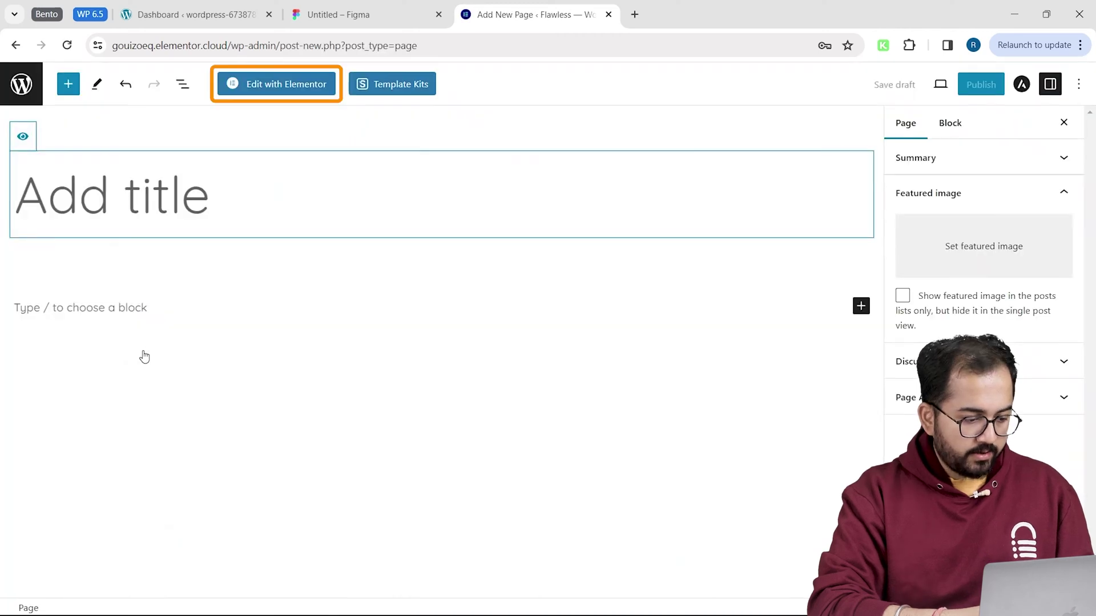
click(252, 91)
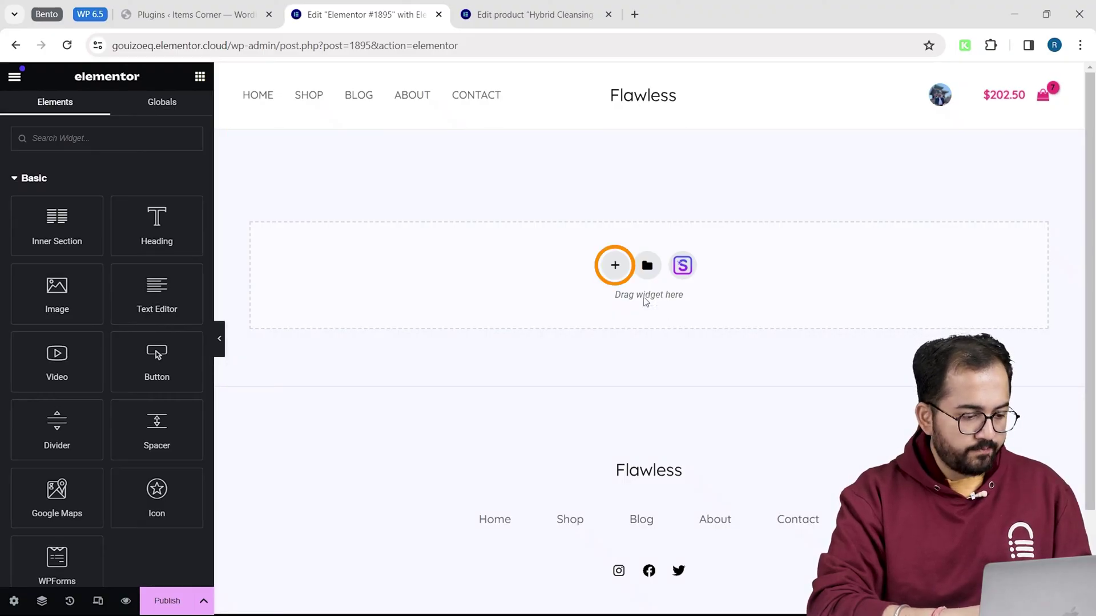
Add a one-column section containing a Loop Carousel with template type set to Products.
click(615, 266)
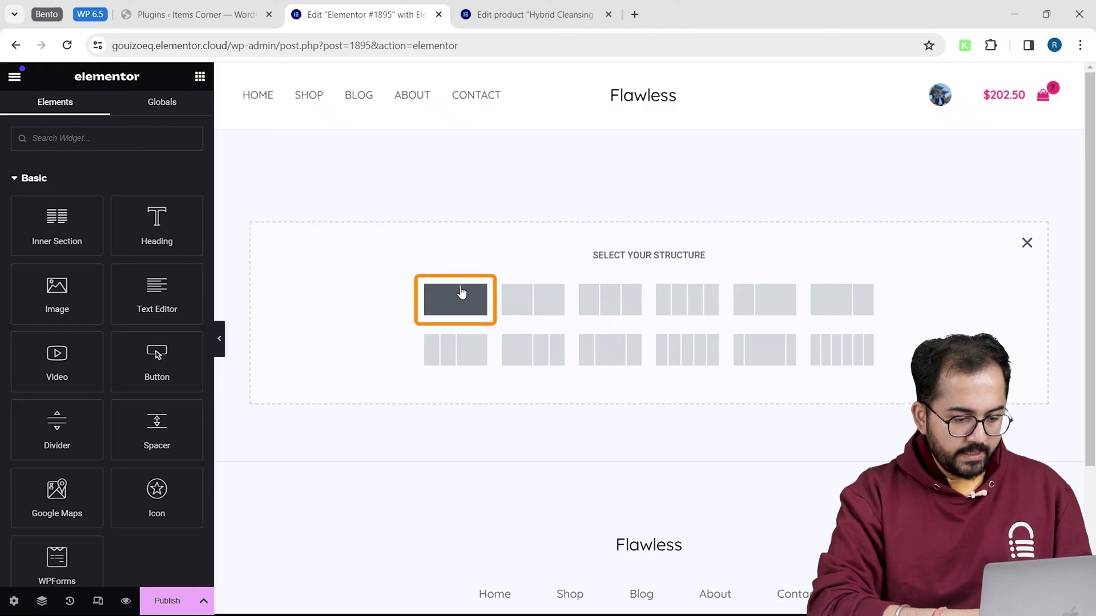
click(461, 288)
click(207, 81)
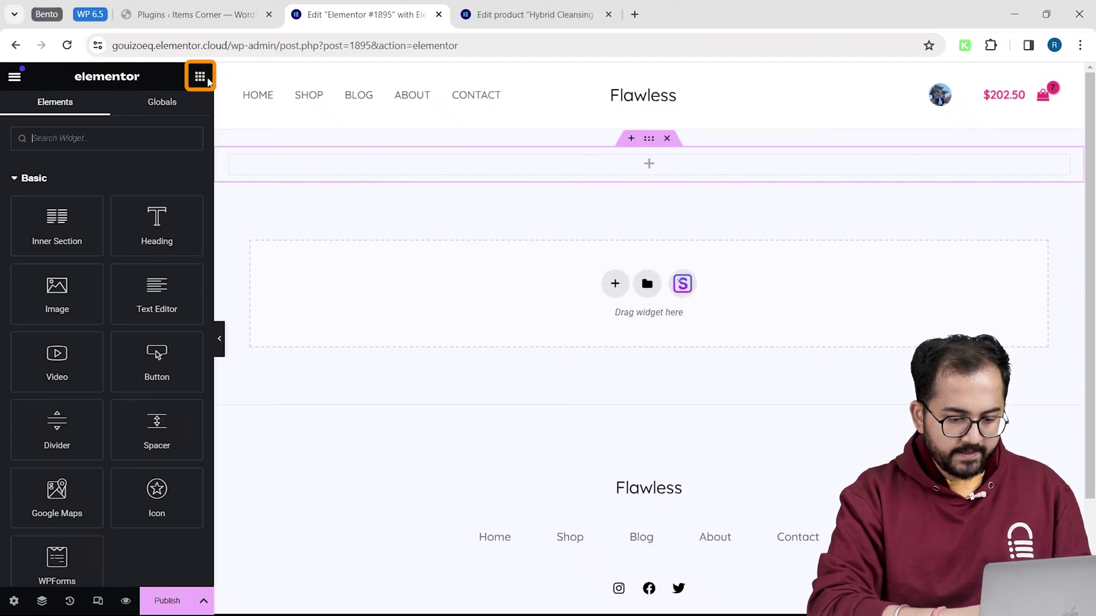
text(id)
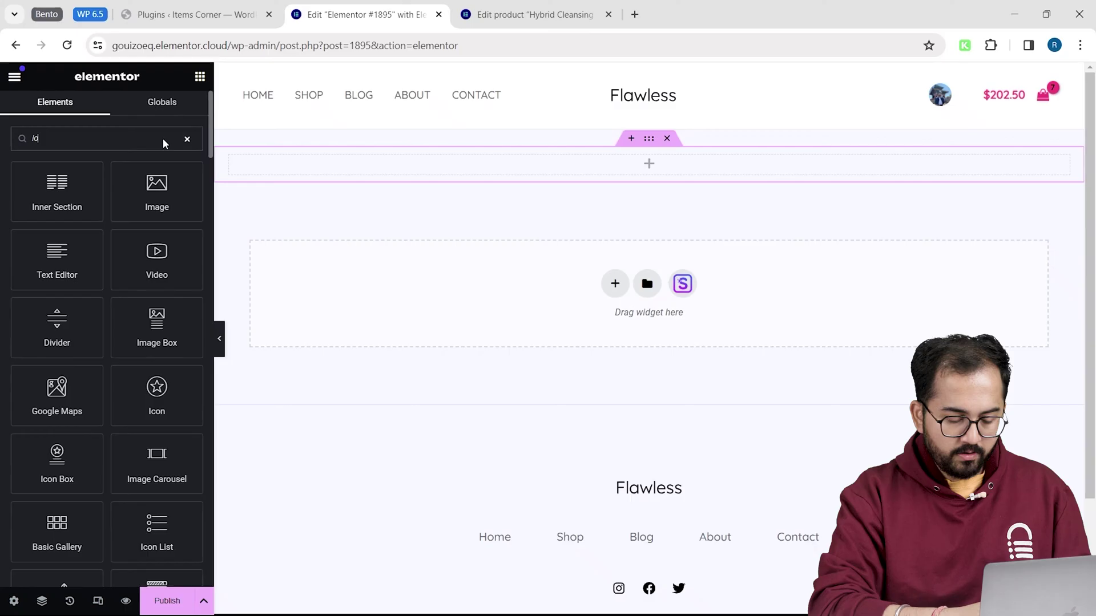
text(op)
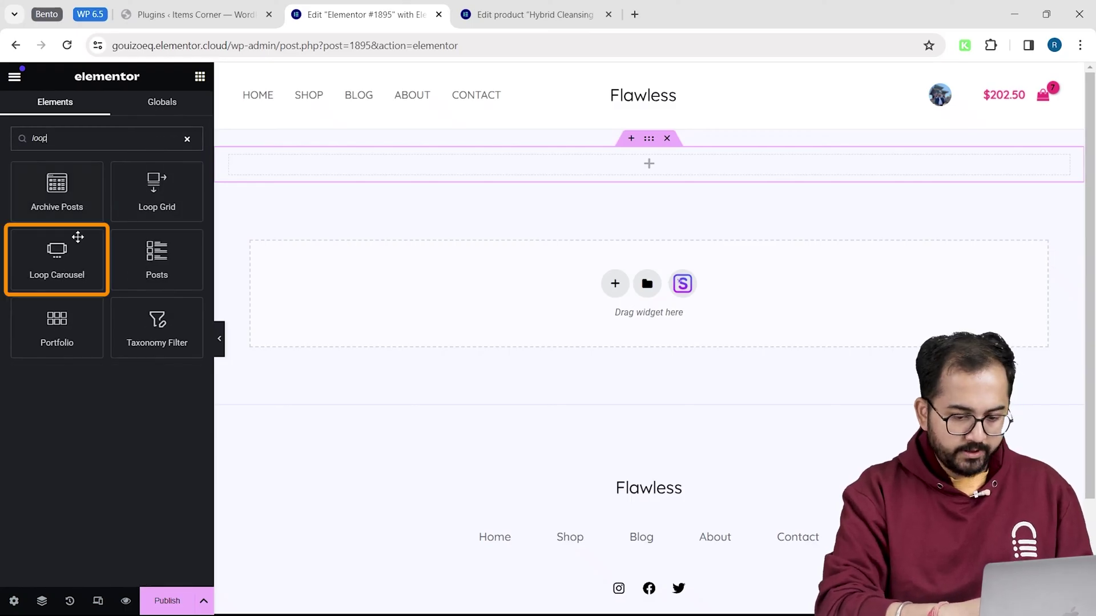
drag(77, 236, 417, 169)
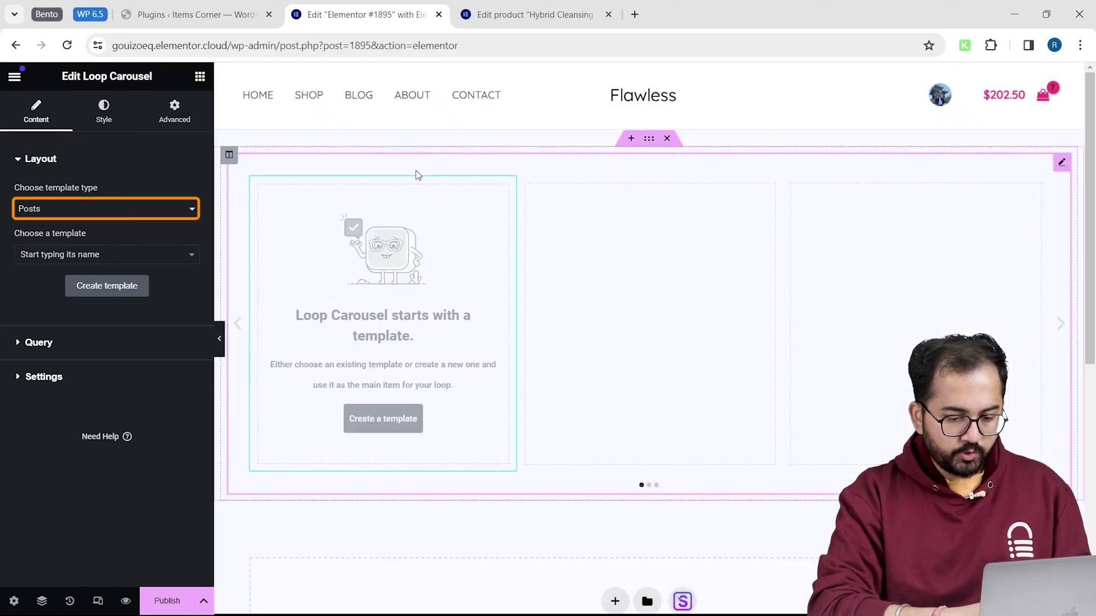
click(144, 208)
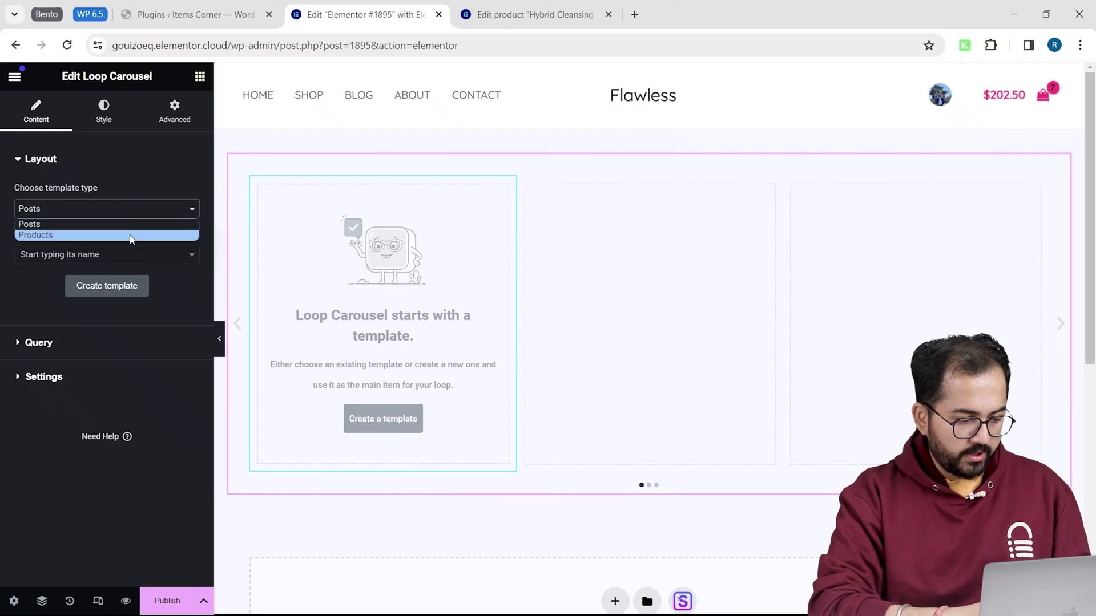
click(129, 234)
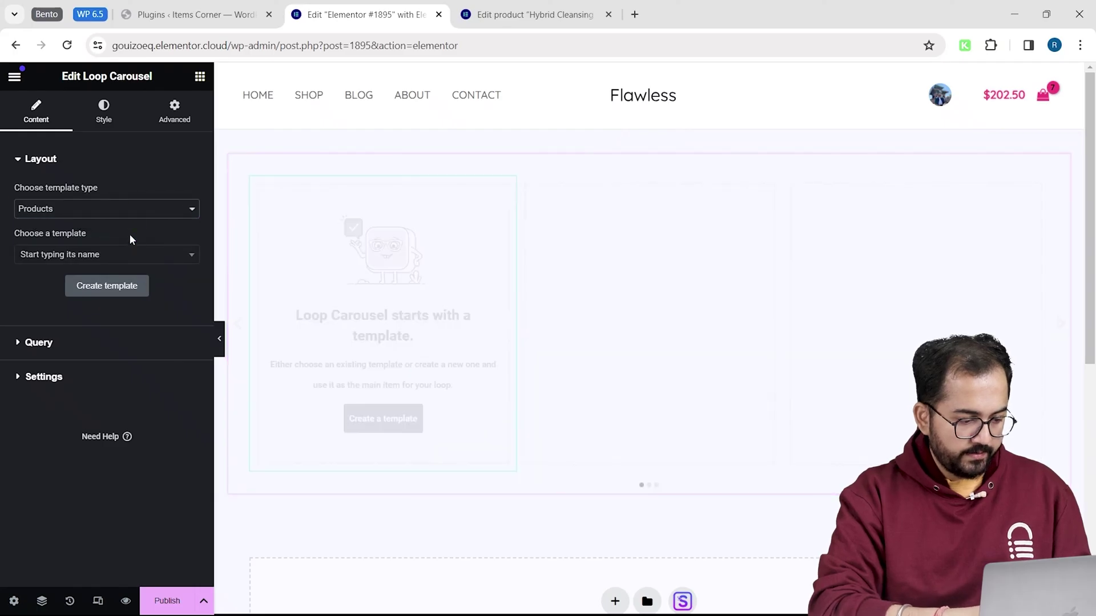
Create a new loop template and add a Featured Image widget, leaving the fallback image unset.
click(113, 286)
click(654, 372)
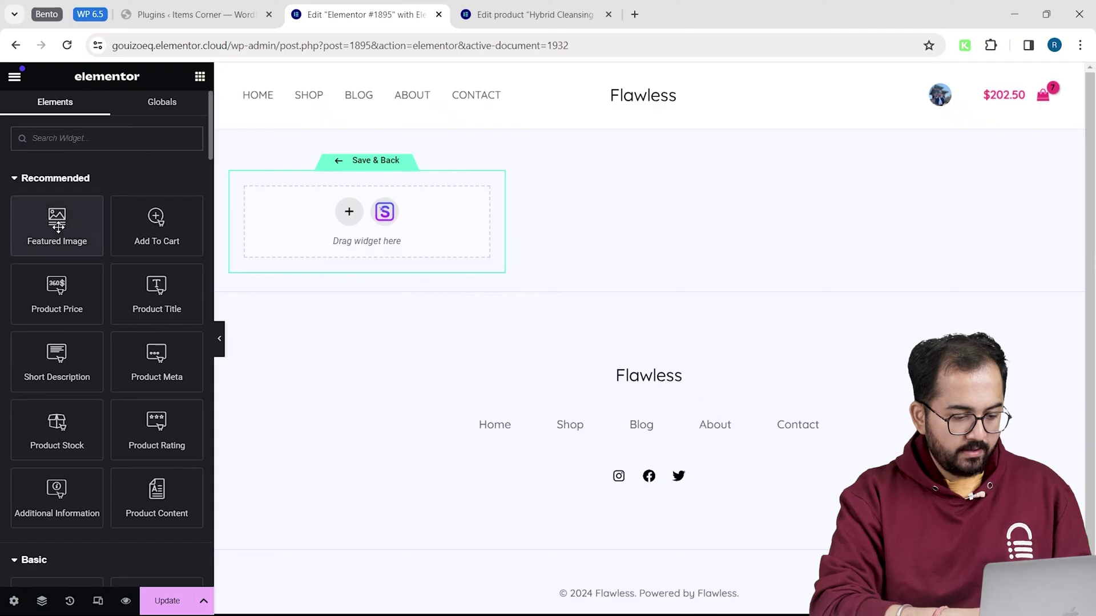
drag(57, 224, 348, 226)
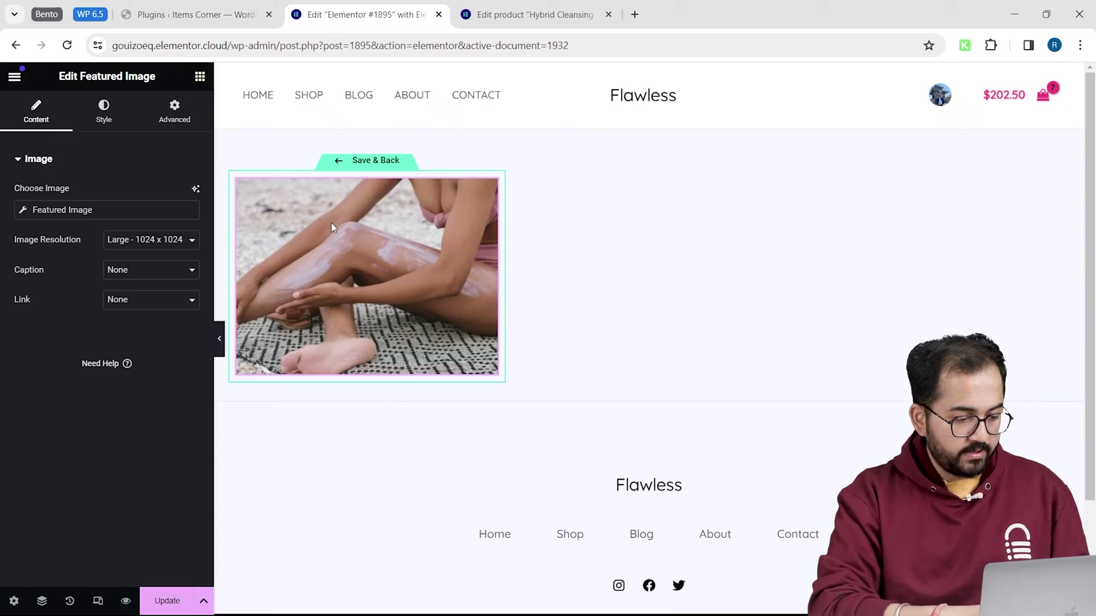
click(156, 209)
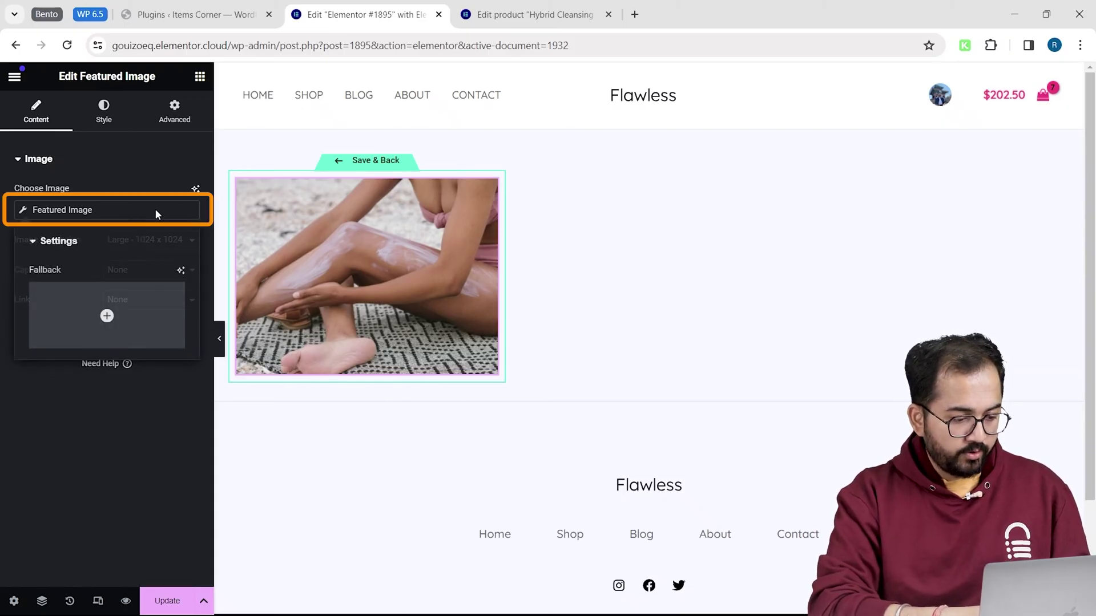
click(89, 318)
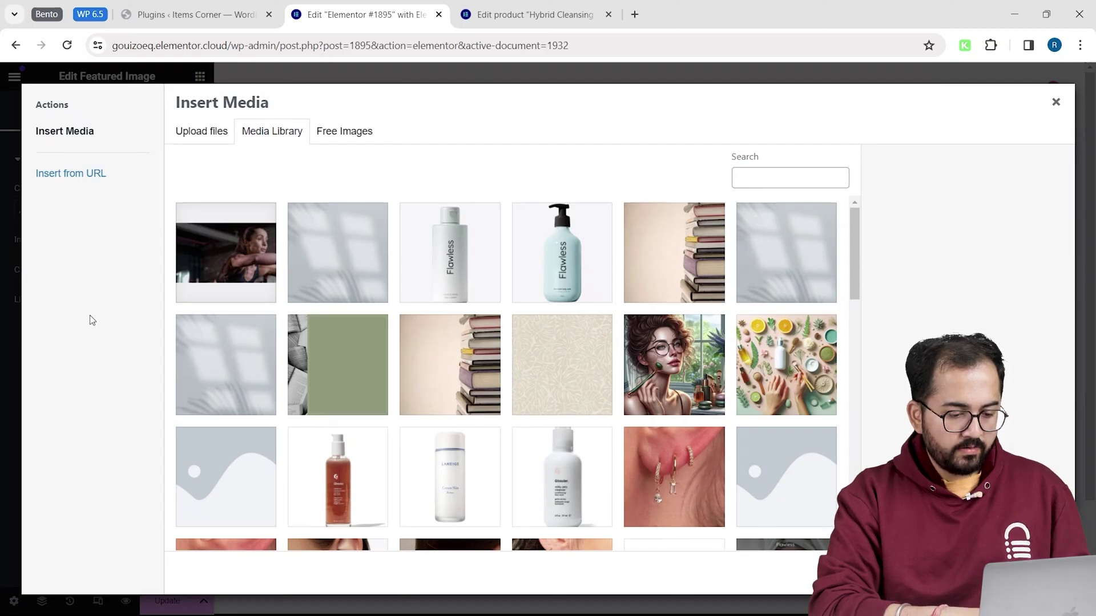
key(Escape)
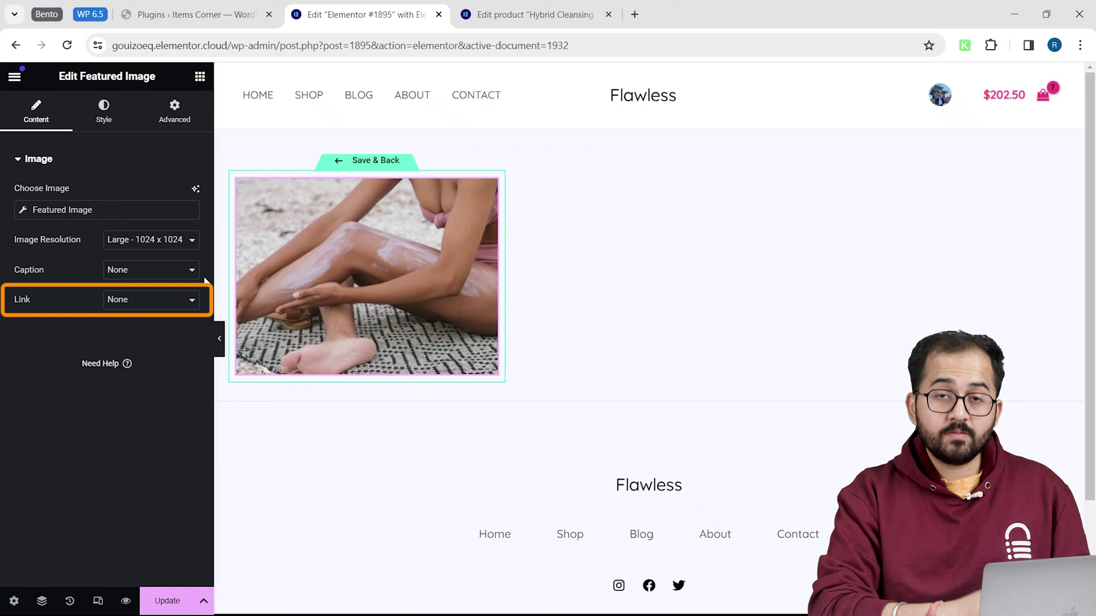
Set the featured image's link to a Custom URL pasted from the Hybrid Cleansing Balm product page.
click(169, 300)
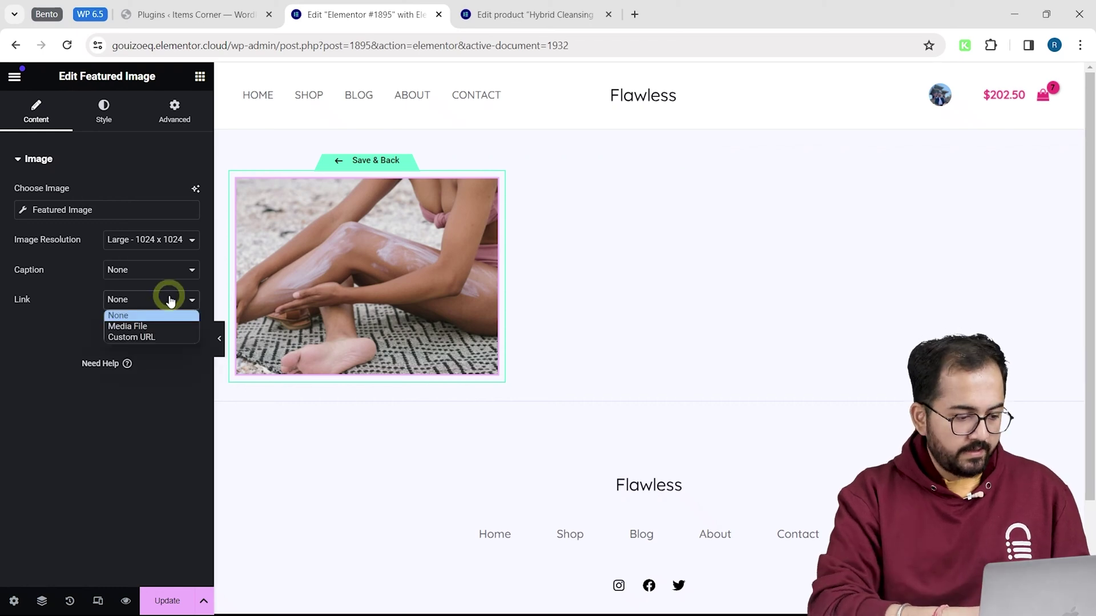
click(157, 338)
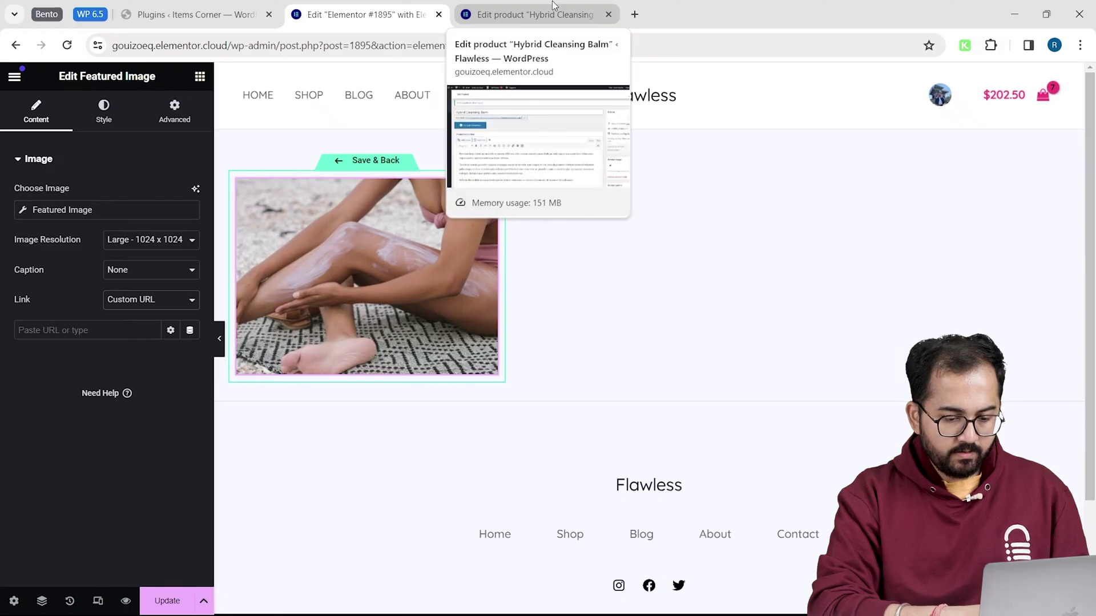
click(343, 51)
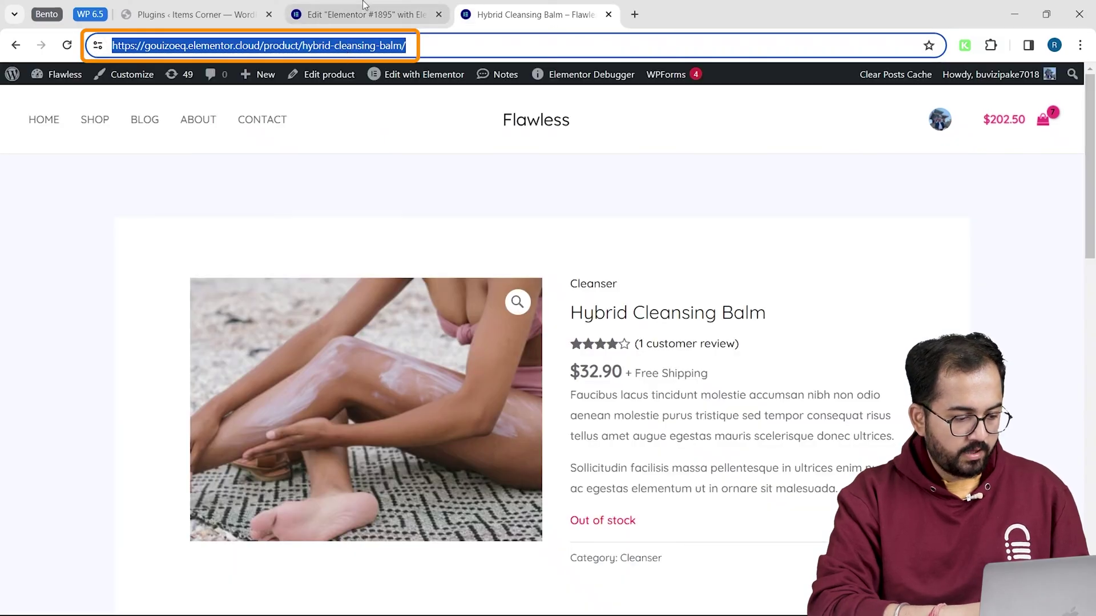
click(365, 14)
click(125, 329)
key(ctrl+v)
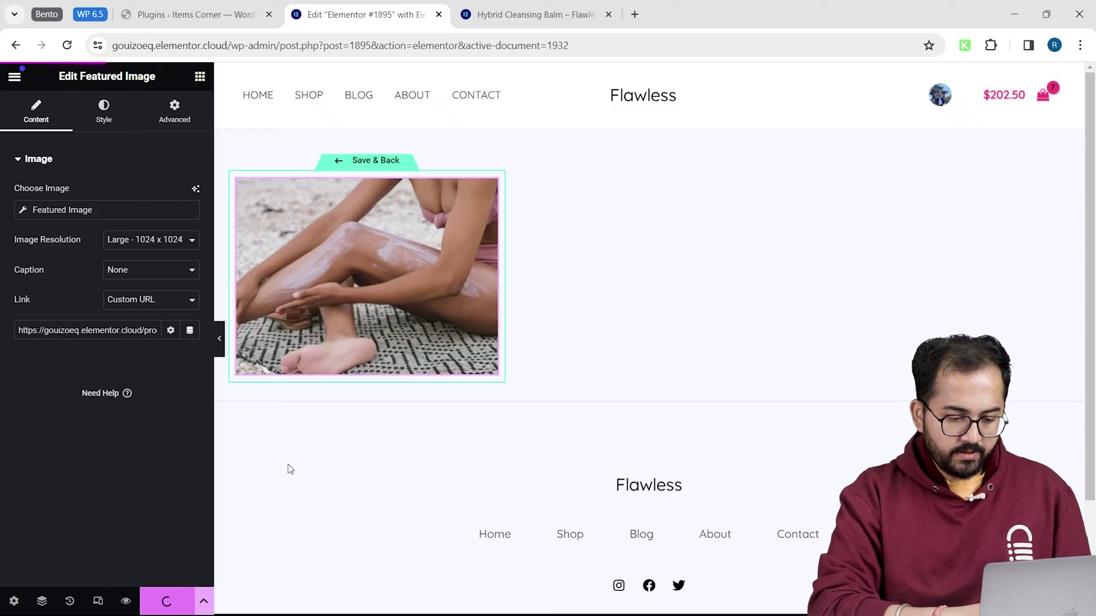
click(105, 110)
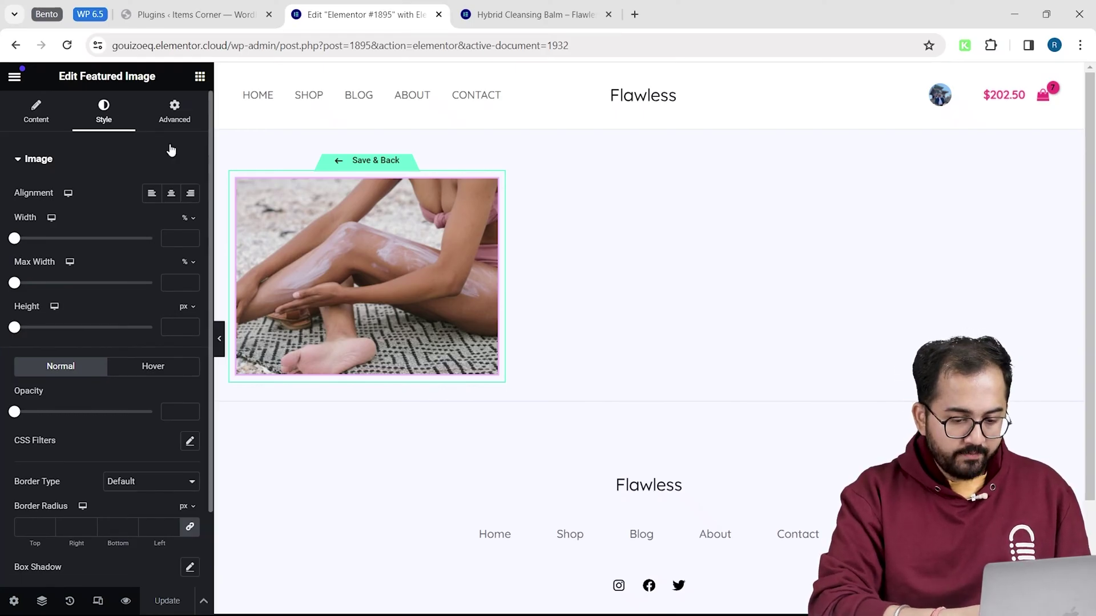
click(199, 77)
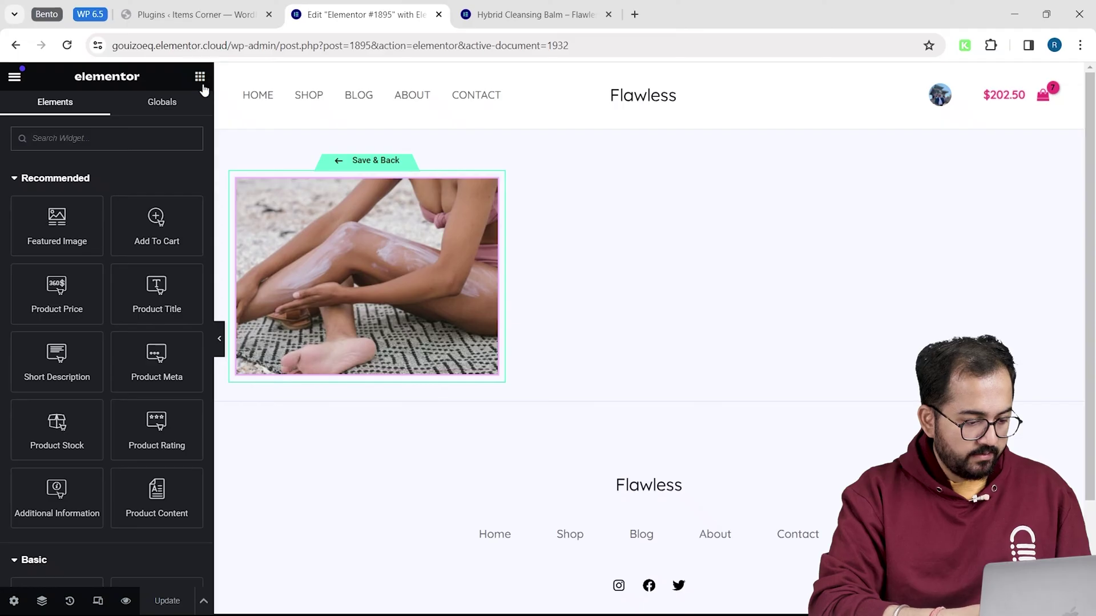
Add a Product Title below the image as an H5 heading.
drag(145, 295, 337, 375)
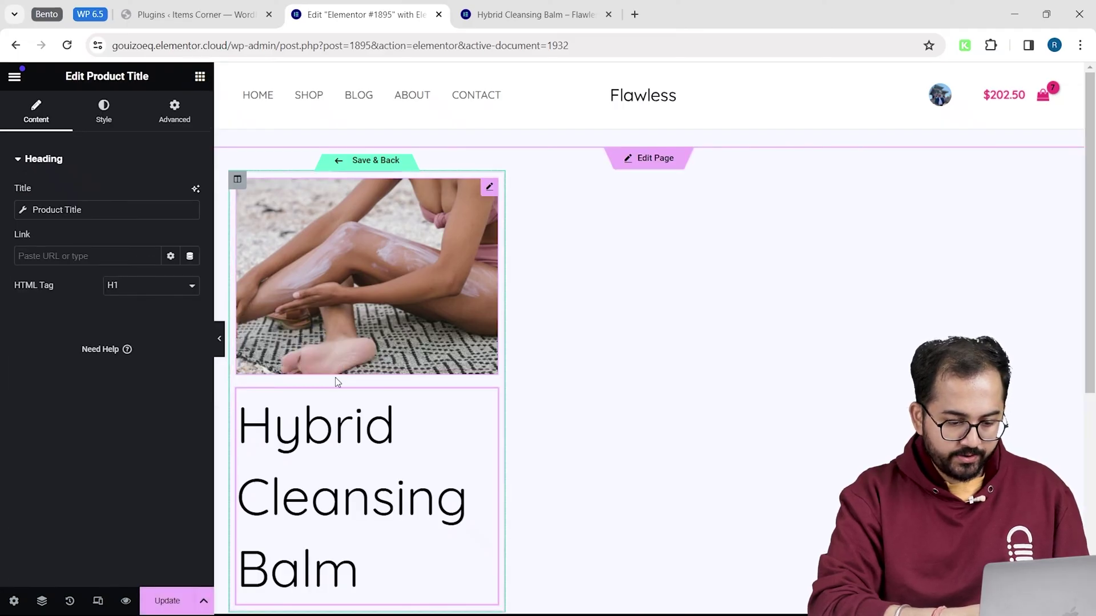
scroll(334, 399, down, 2)
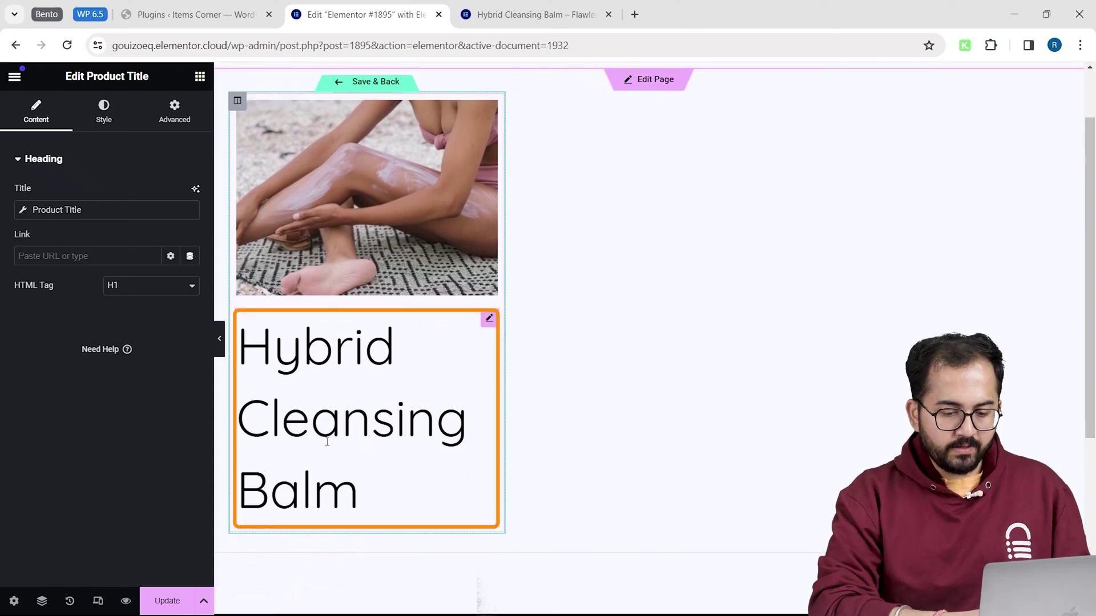
click(150, 285)
click(150, 296)
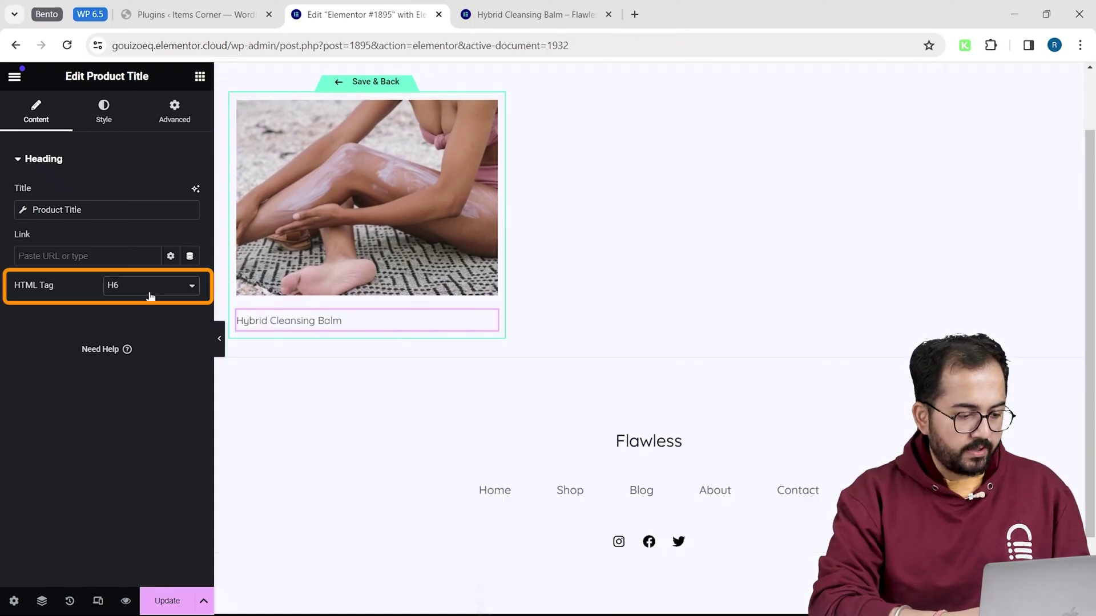
click(150, 294)
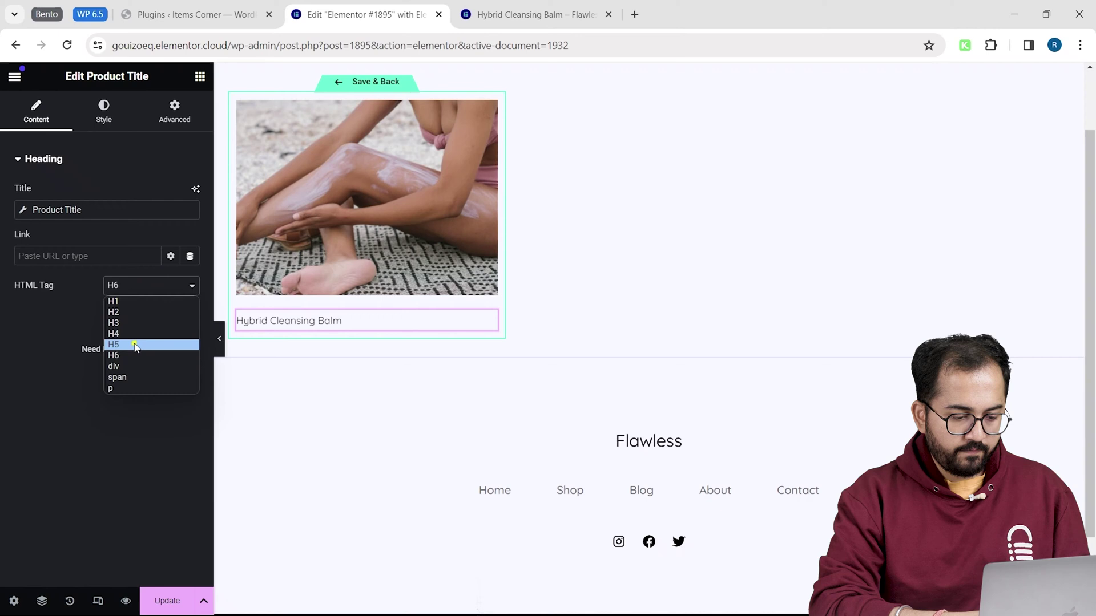
click(135, 344)
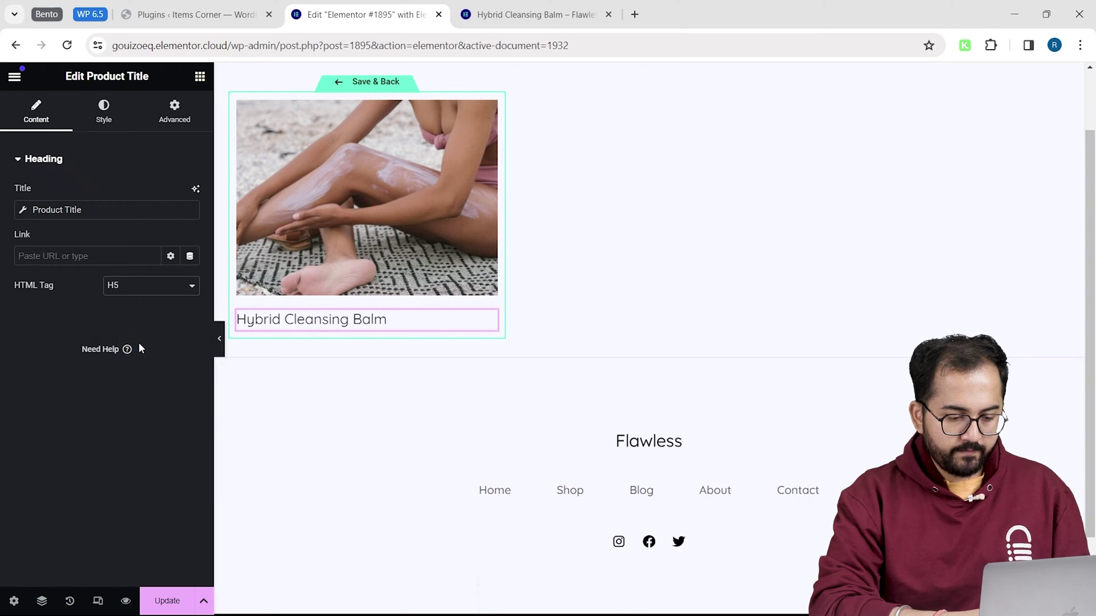
click(370, 314)
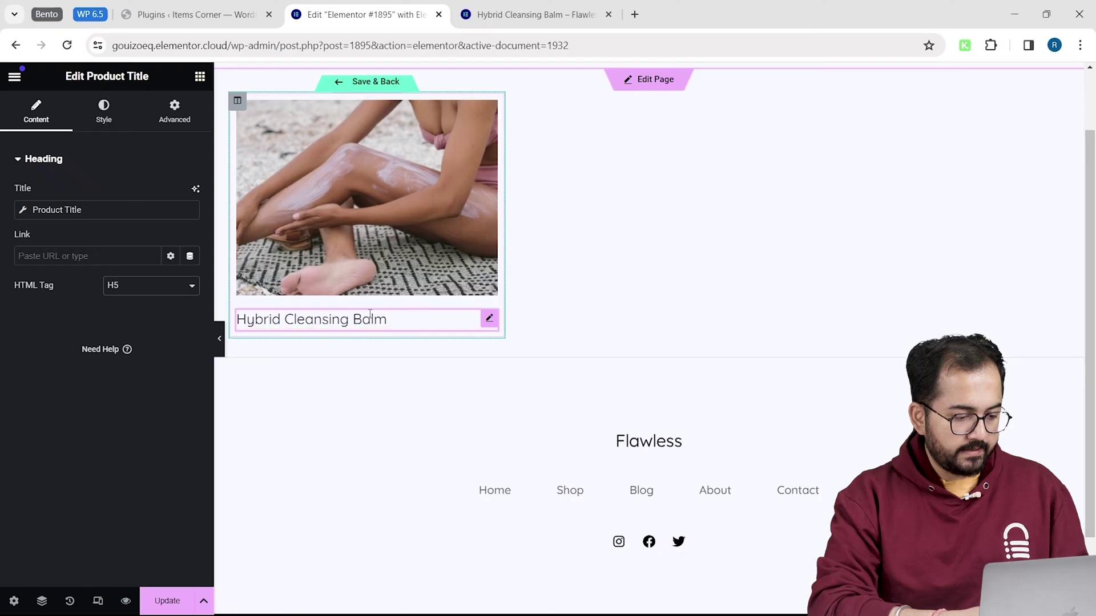
Center the product title and set its typography to Arial at 25 px.
click(110, 108)
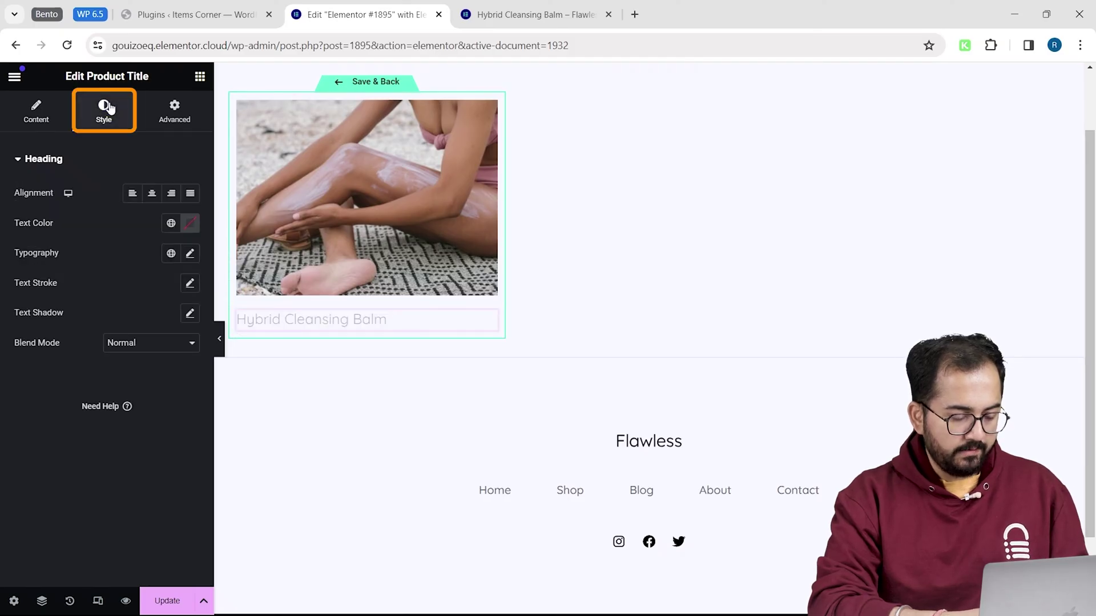
click(152, 196)
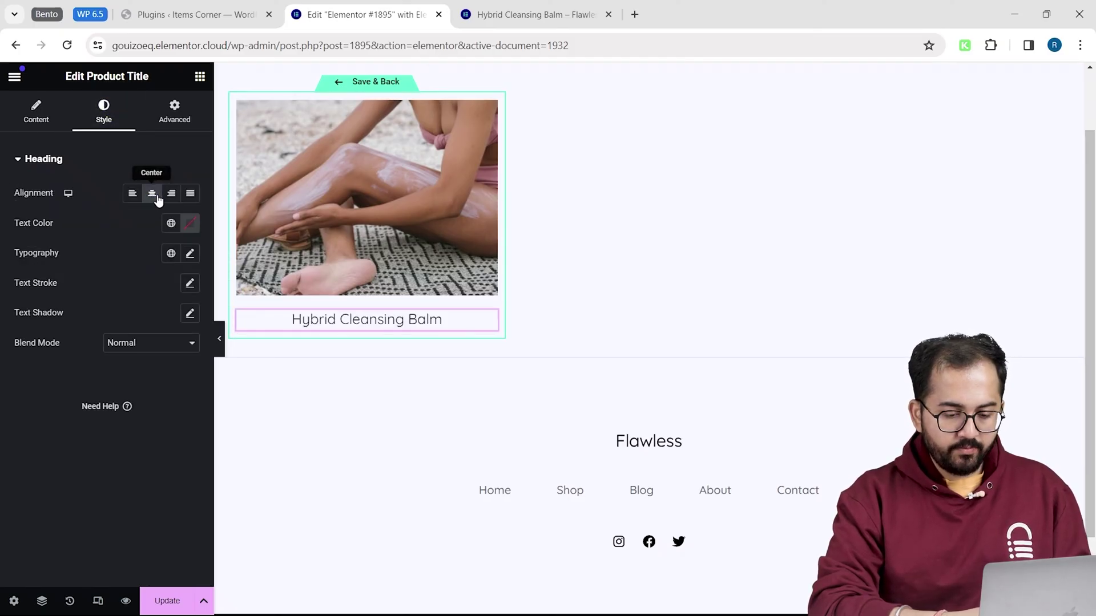
click(190, 255)
click(153, 318)
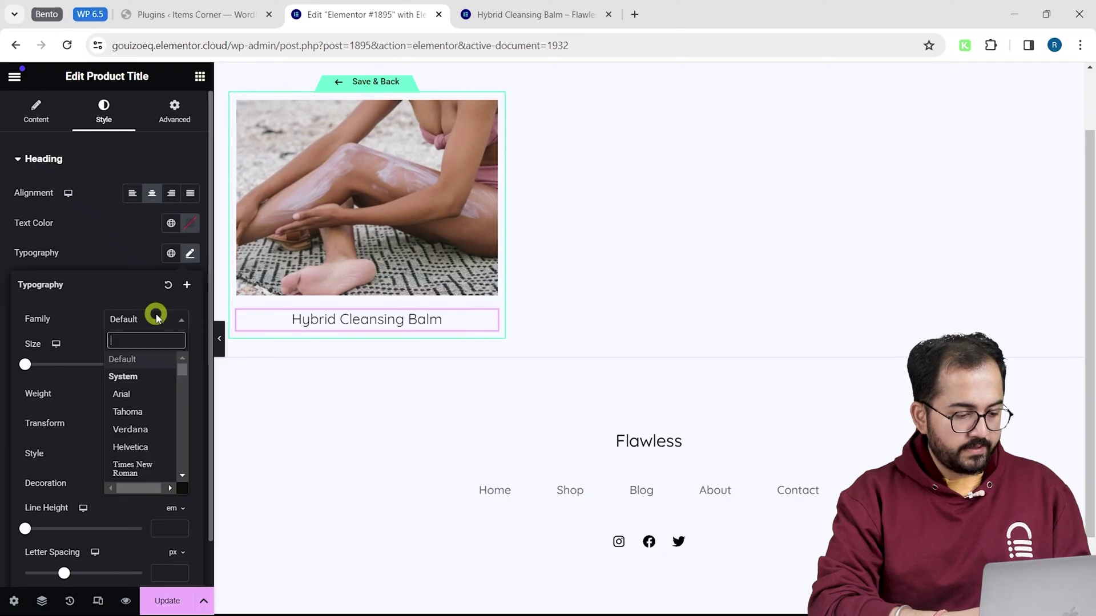
click(130, 402)
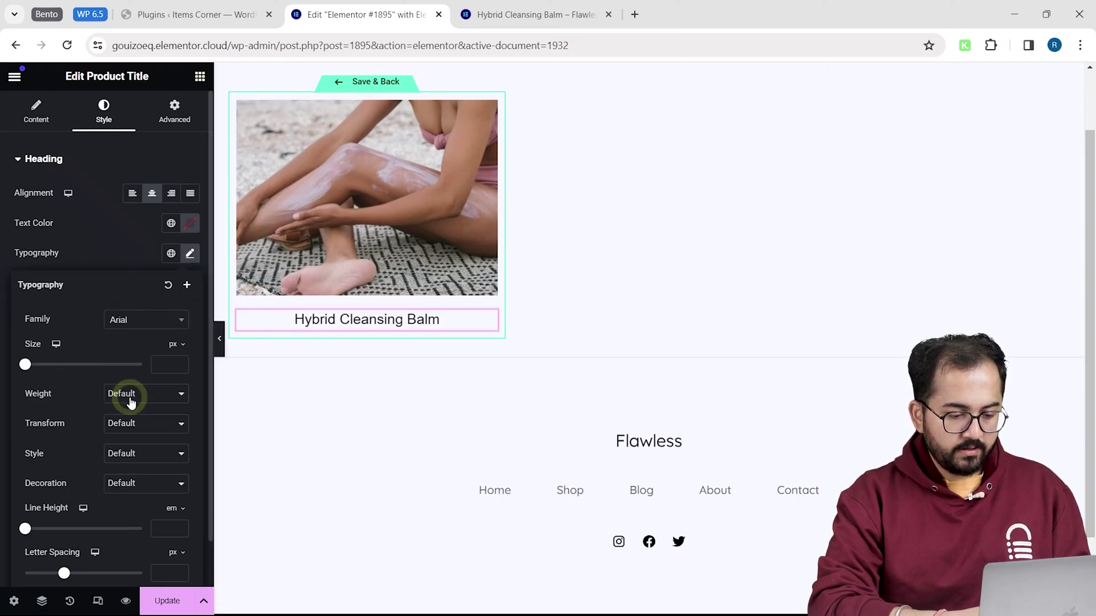
drag(25, 364, 44, 370)
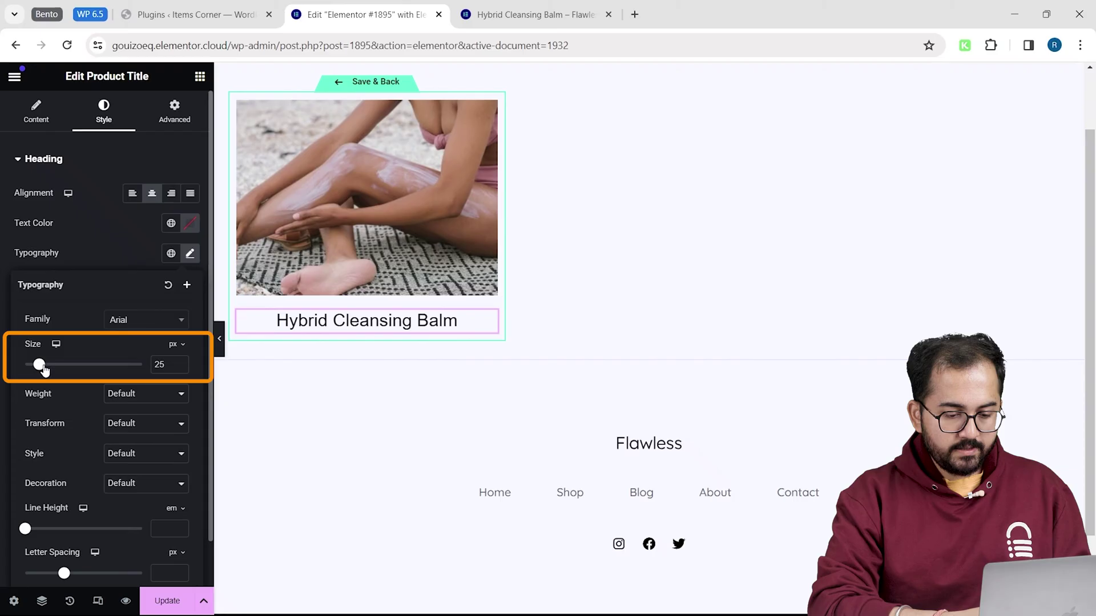
click(271, 399)
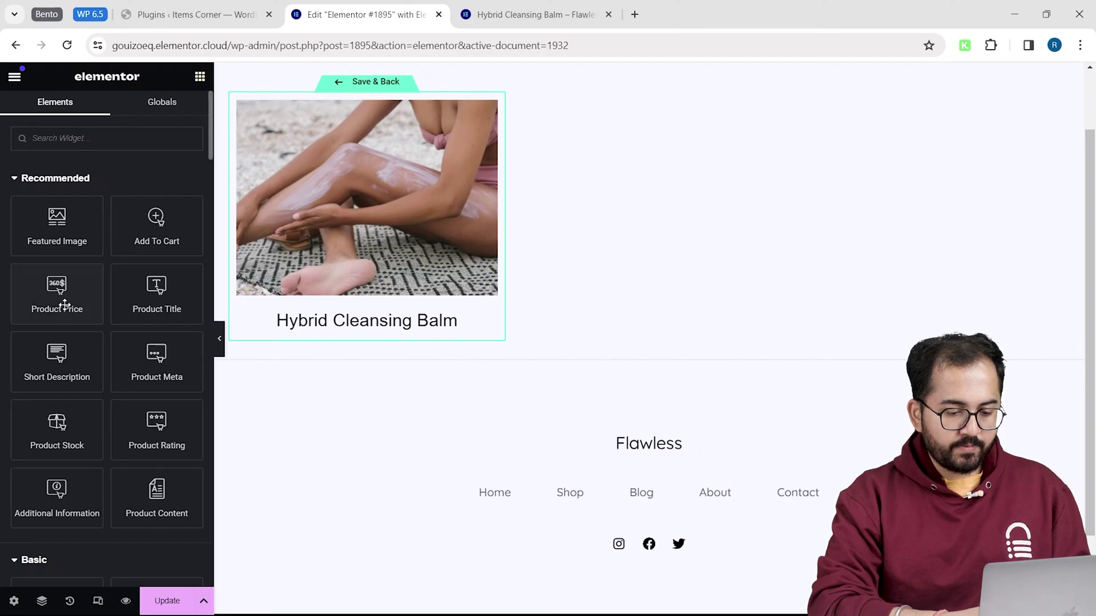
Add a Product Price under the title, centred, 25 px and coloured black #000000.
drag(61, 304, 331, 338)
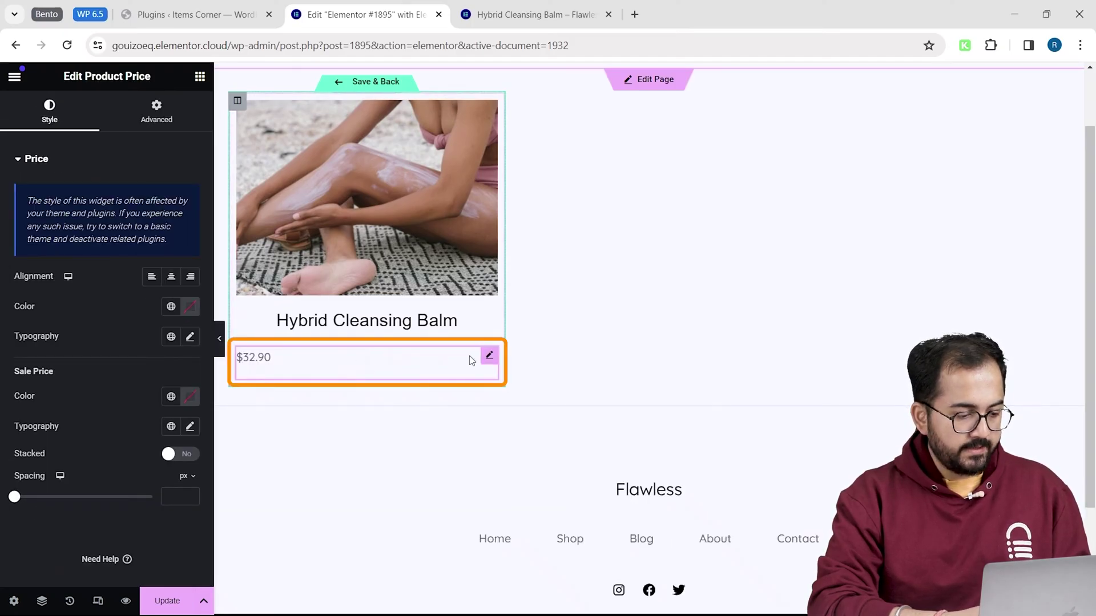
click(170, 277)
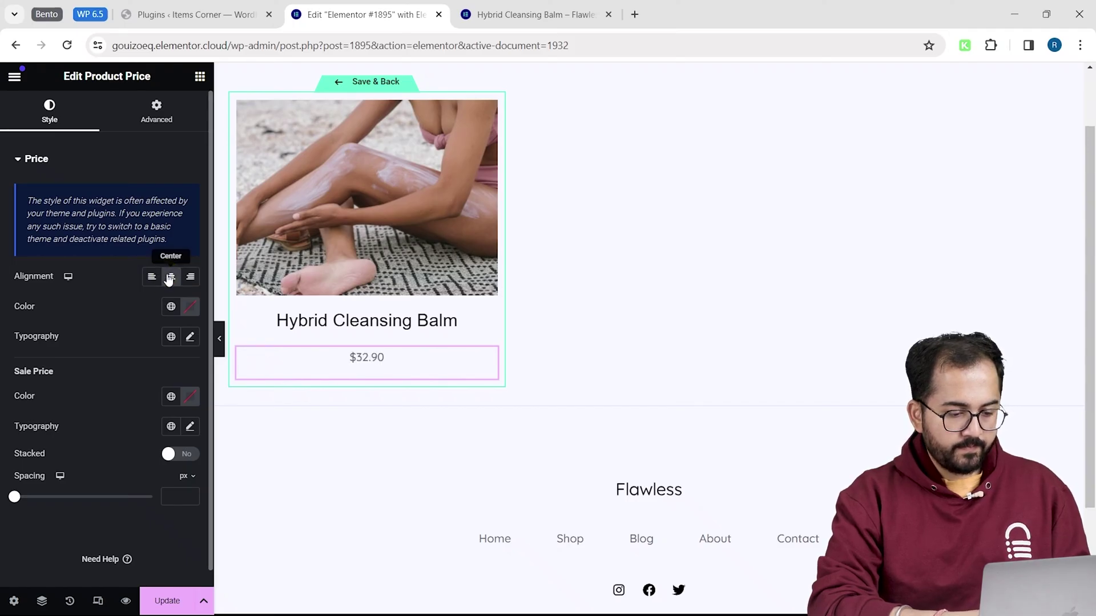
click(179, 309)
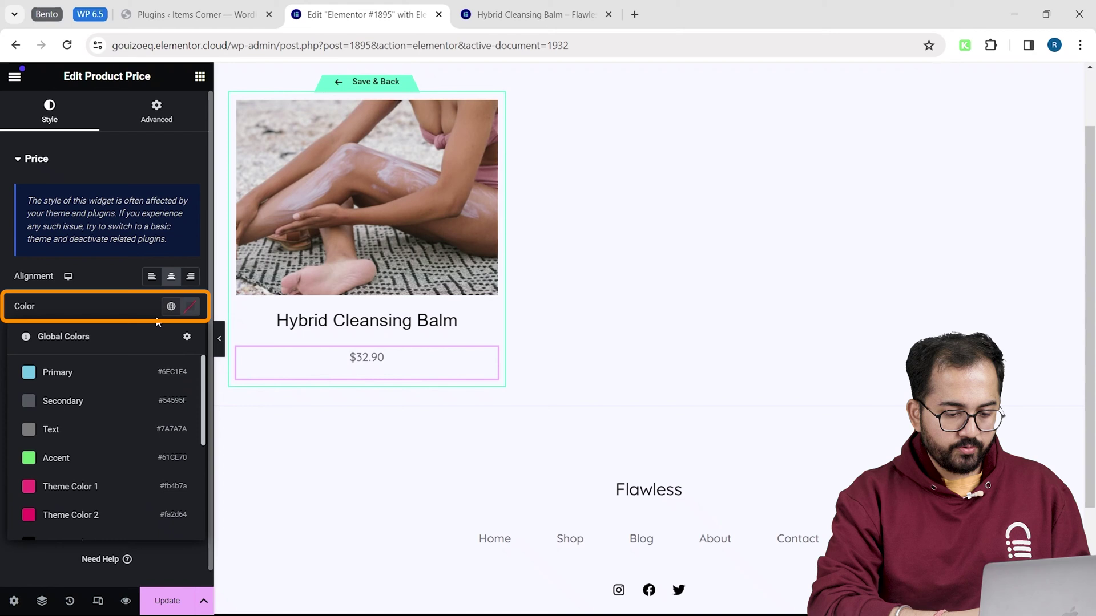
click(51, 400)
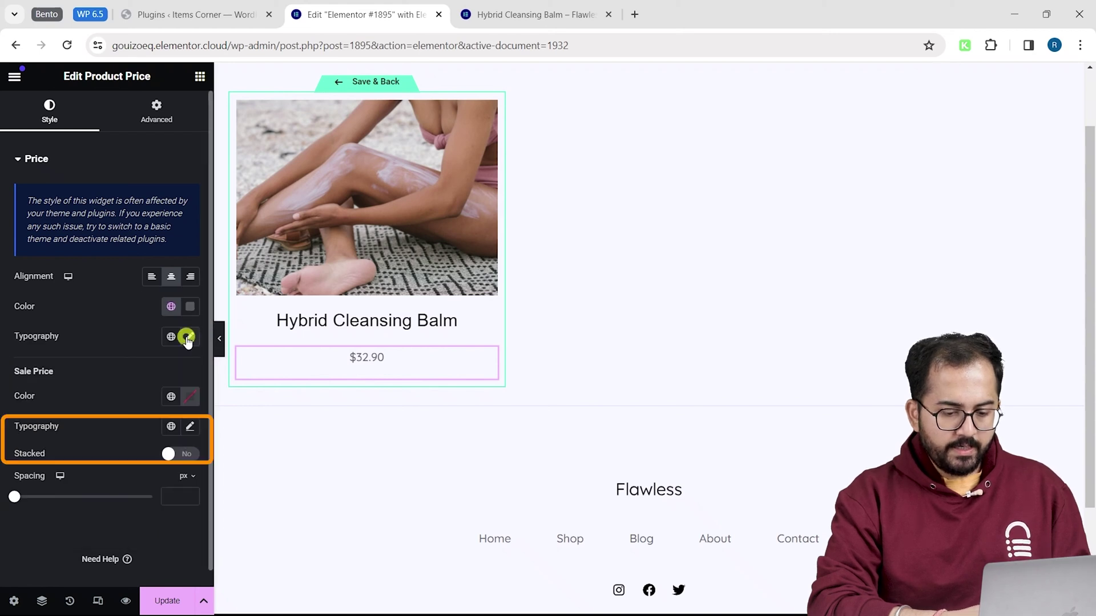
click(188, 338)
drag(25, 448, 39, 449)
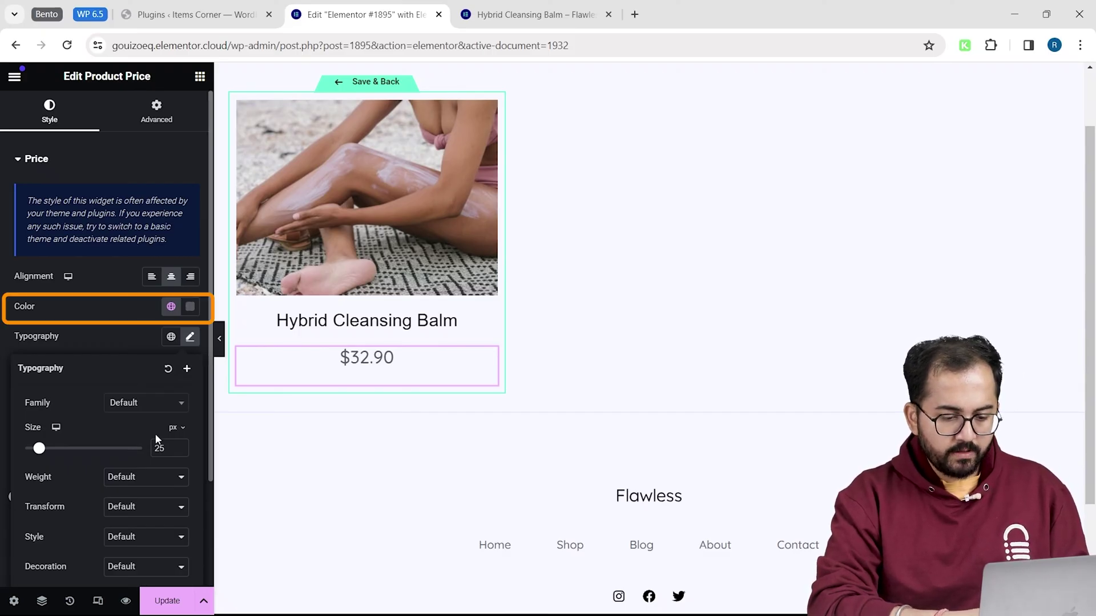
click(190, 307)
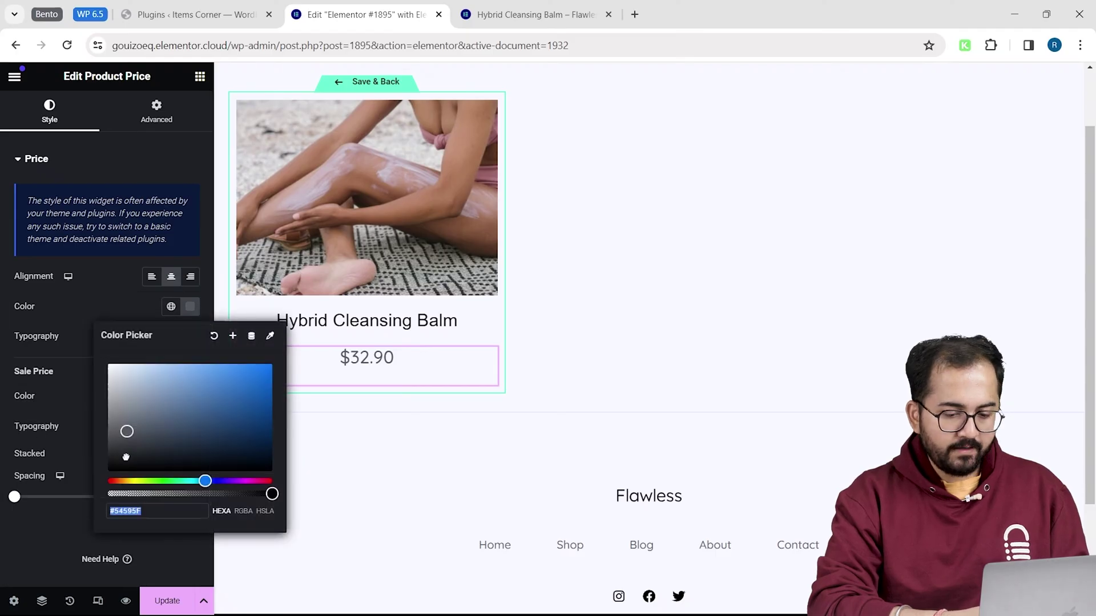
drag(125, 457, 110, 487)
click(360, 450)
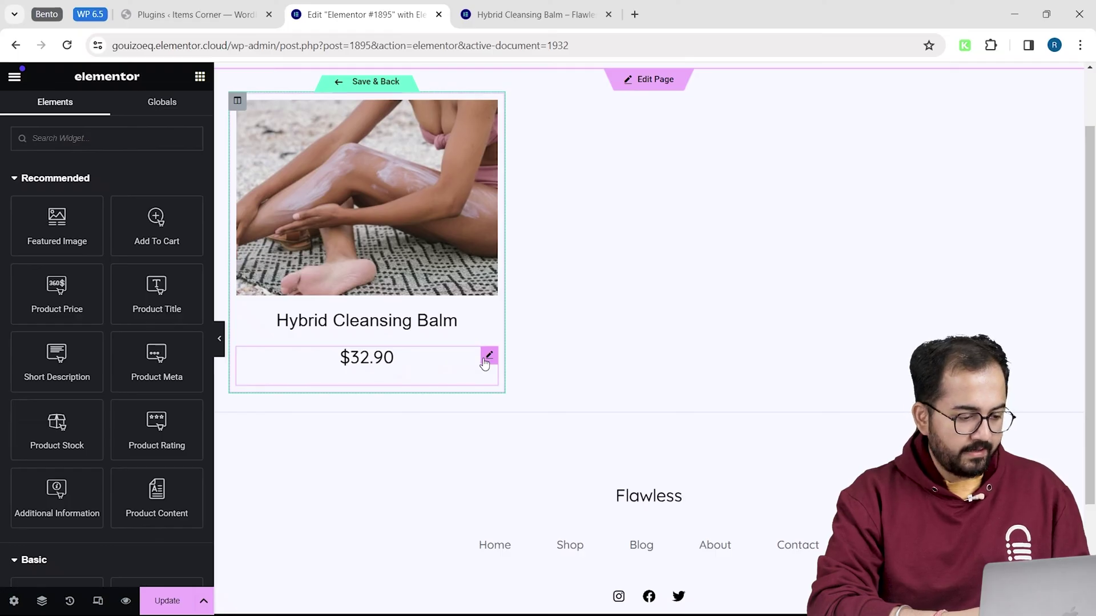
Narrow the price box and place a centred Product Rating beside the $32.90 price.
drag(484, 363, 341, 347)
click(336, 471)
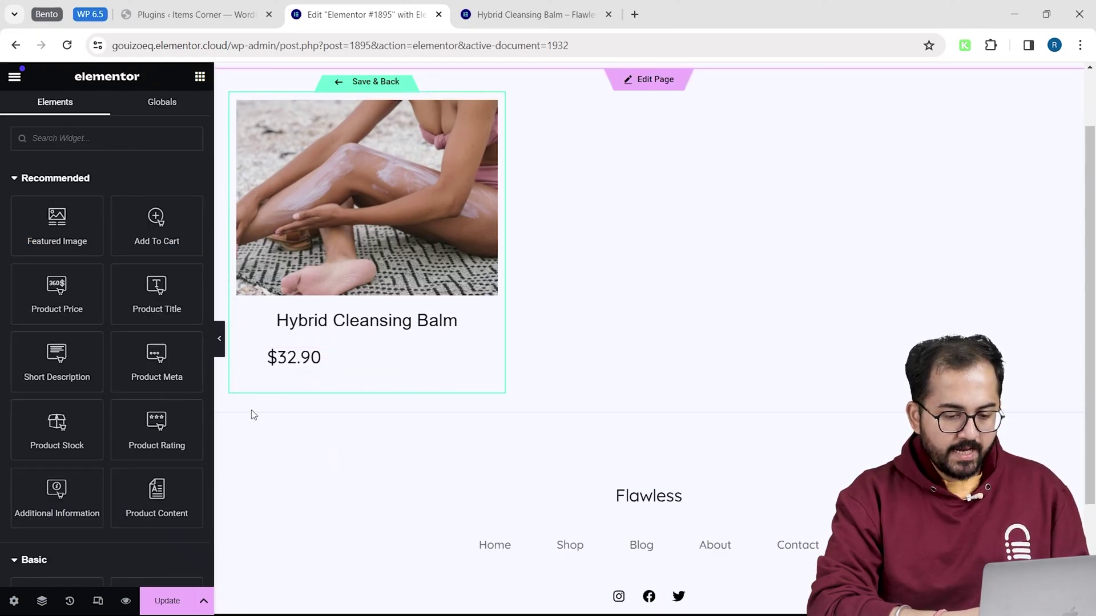
drag(156, 429, 390, 374)
click(144, 130)
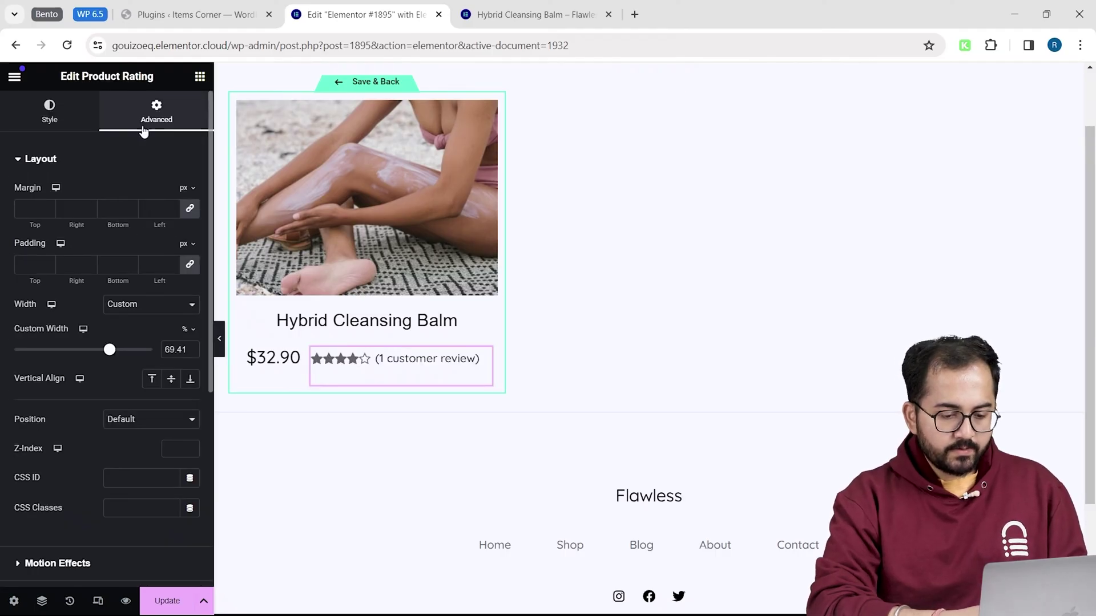
click(50, 111)
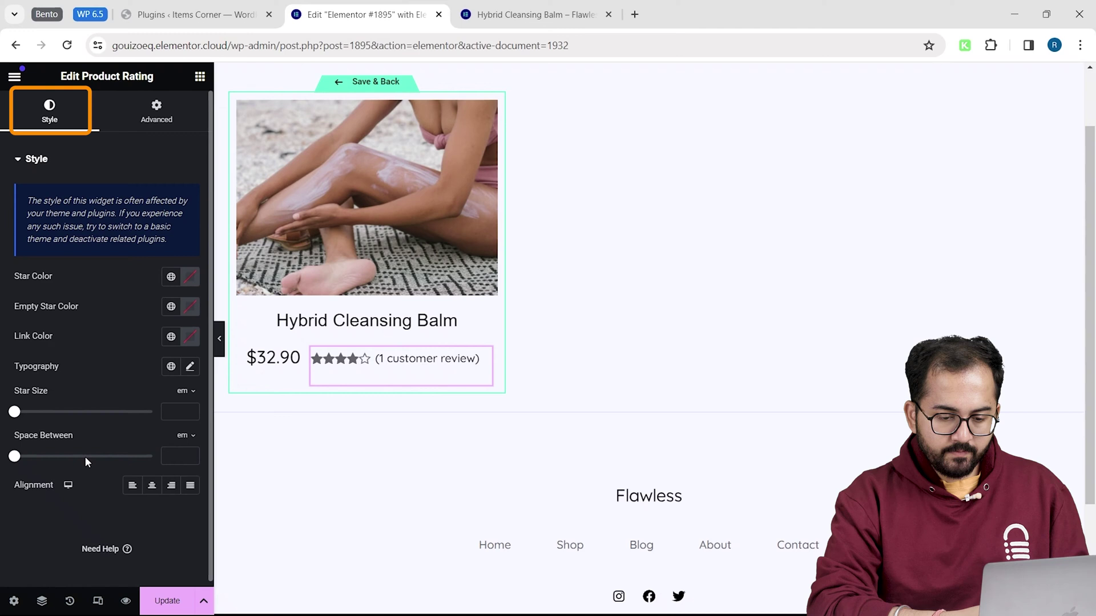
click(152, 485)
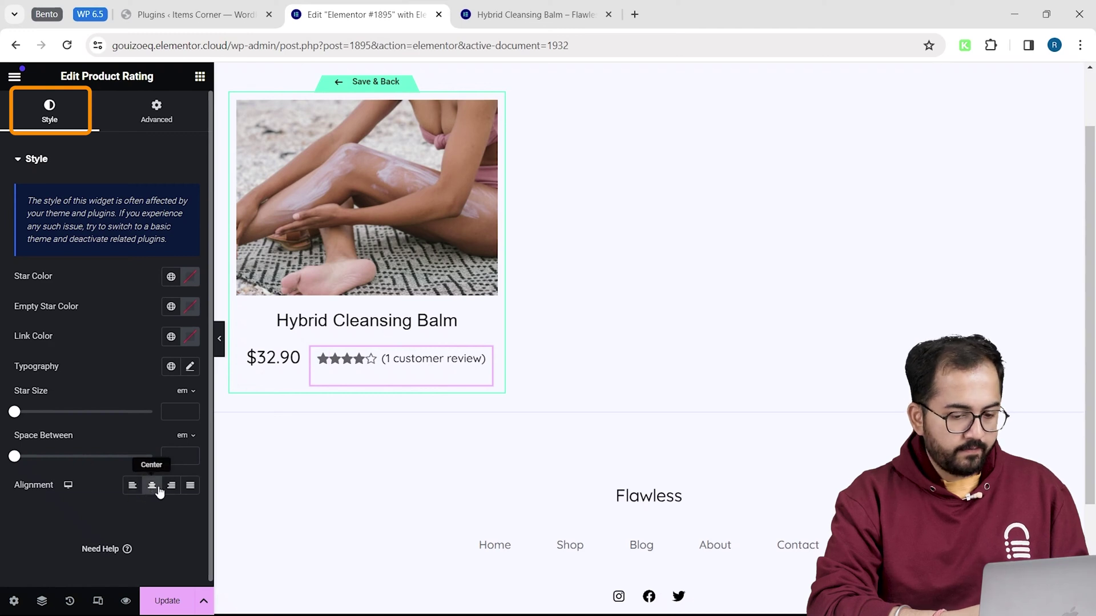
click(372, 421)
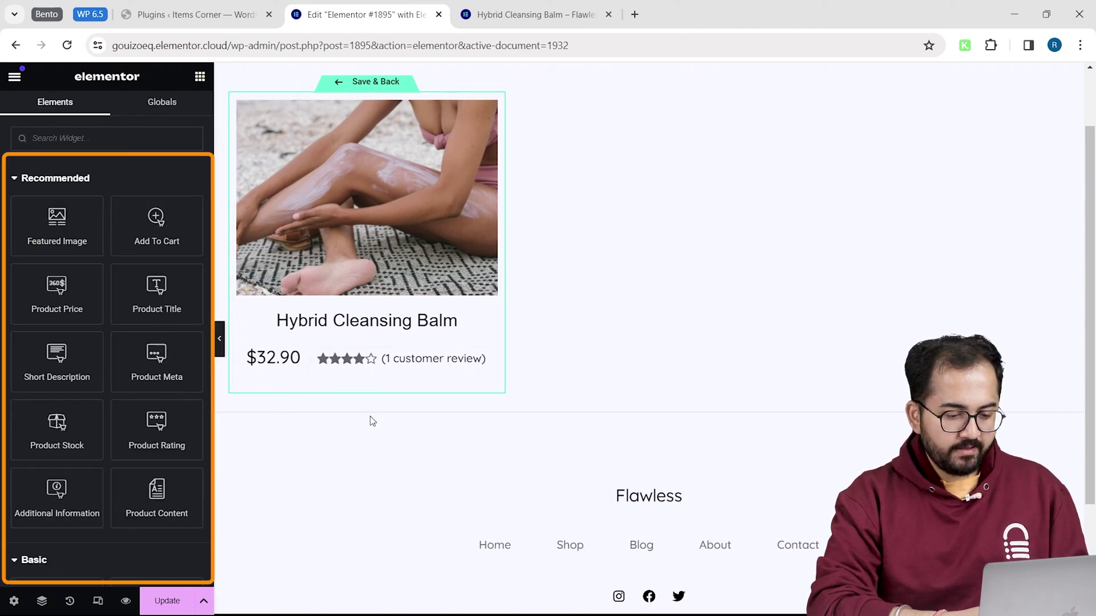
Add an Add To Cart widget under the price, centred, with button border type None.
drag(159, 220, 349, 394)
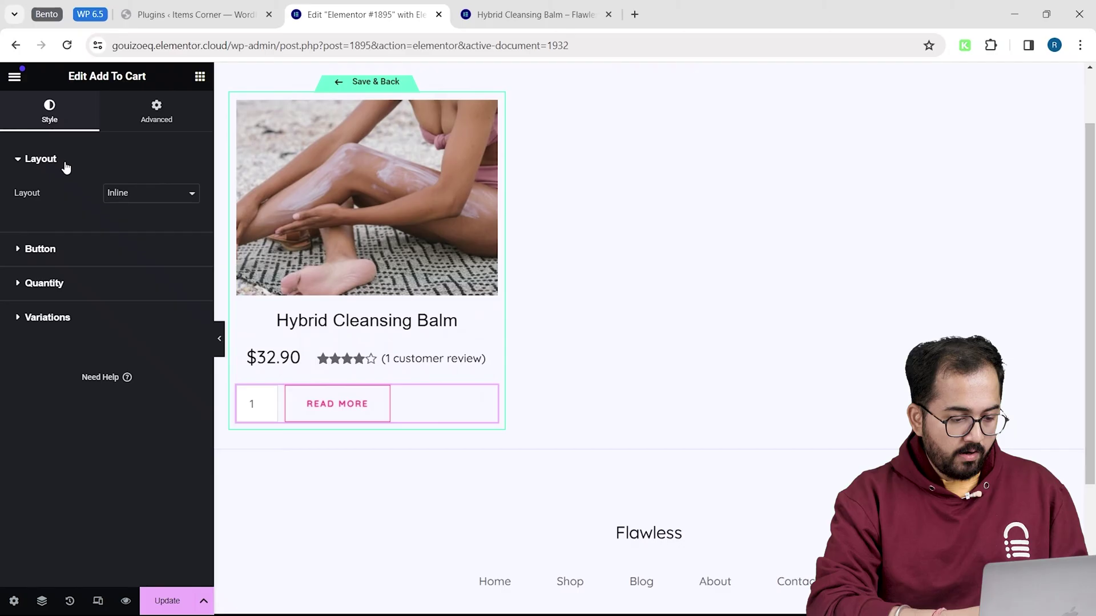
click(81, 251)
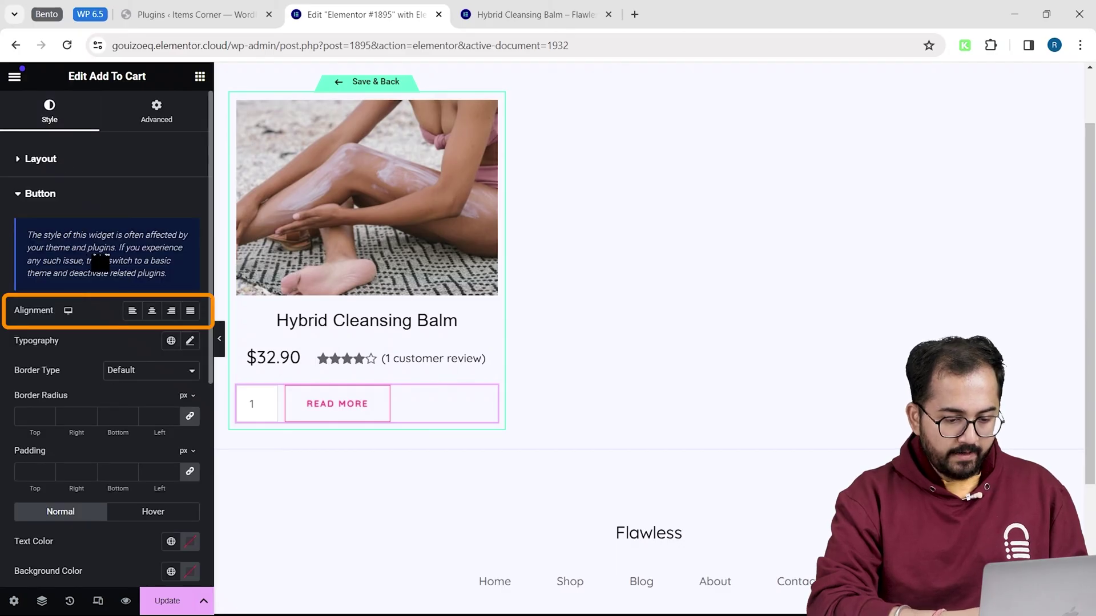
click(153, 312)
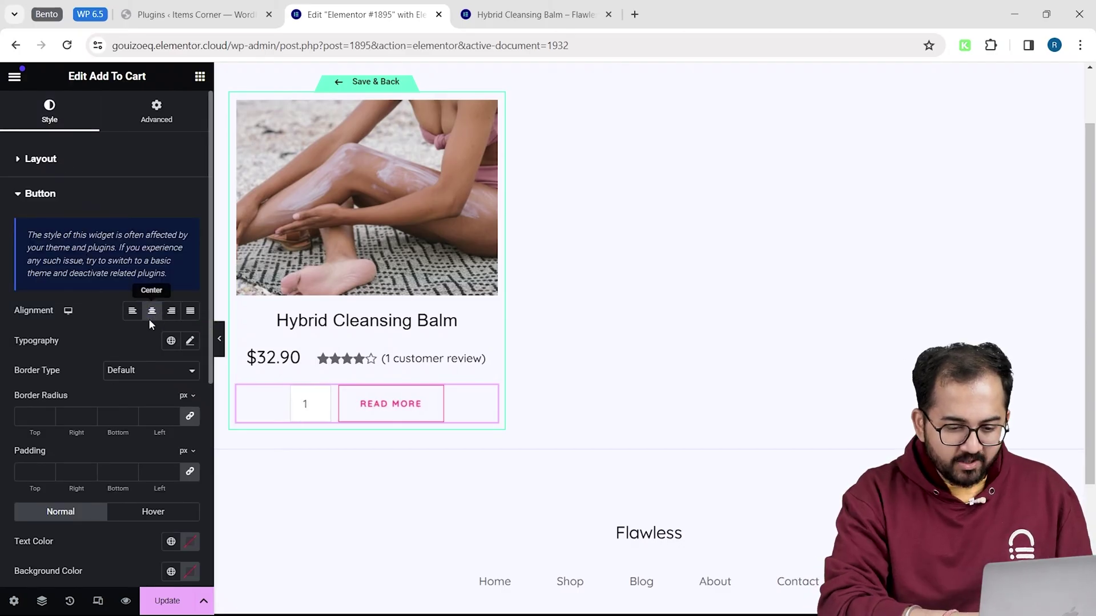
scroll(144, 376, down, 2)
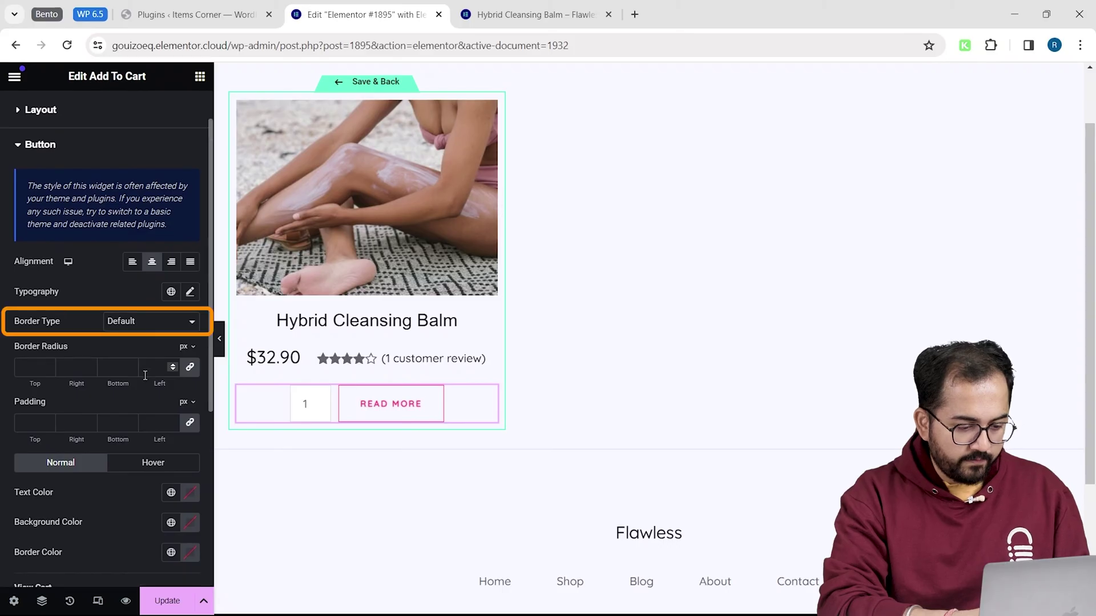
click(143, 327)
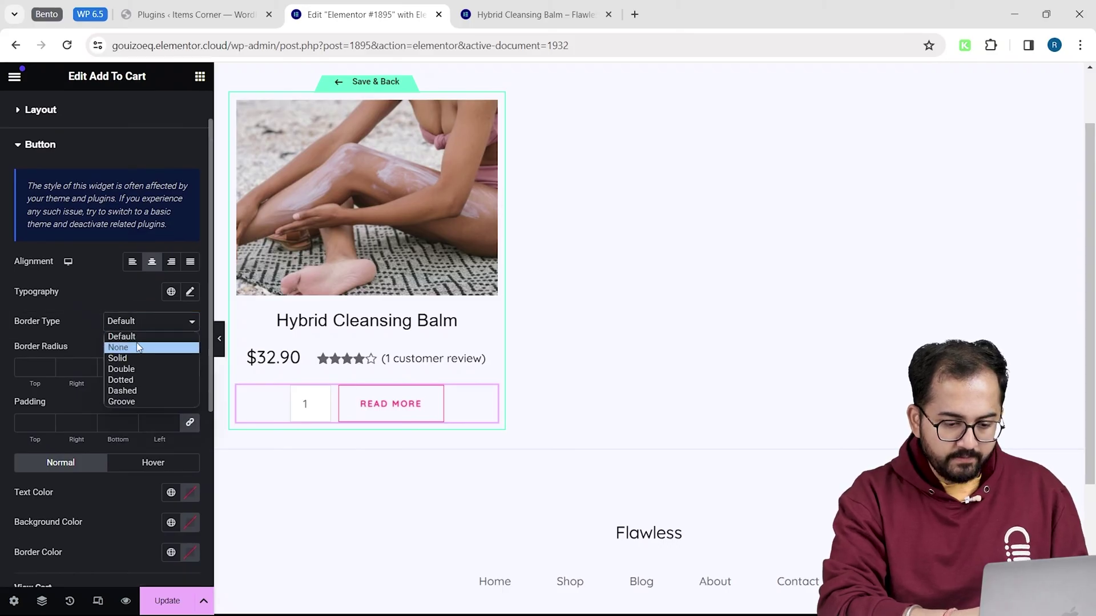
click(135, 348)
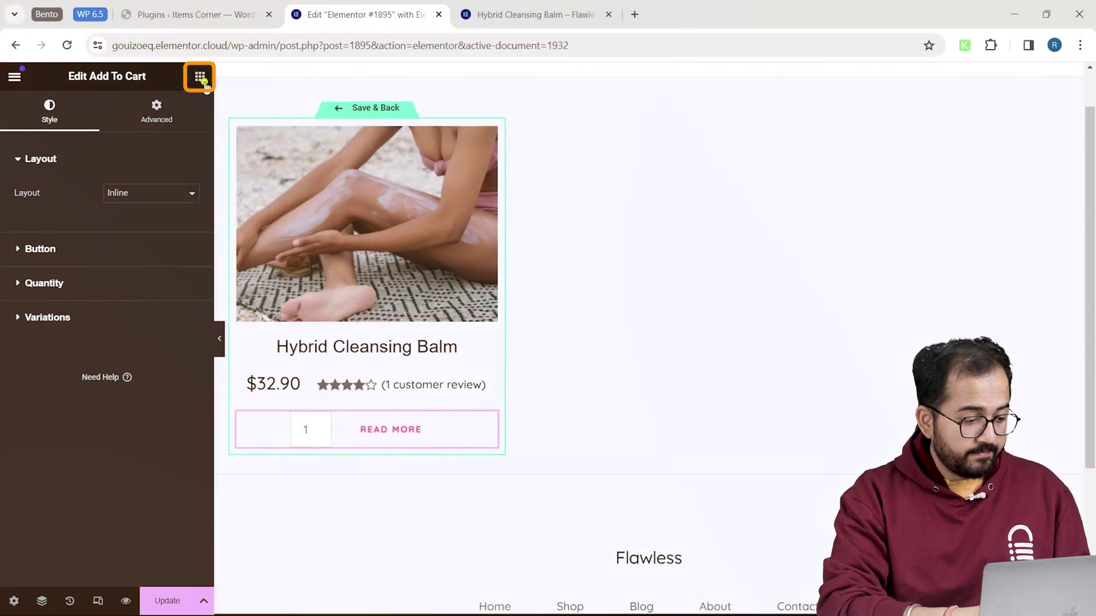
Insert a Heading above the product title reading "30%" as an H3.
click(200, 77)
scroll(94, 469, down, 2)
scroll(94, 470, down, 1)
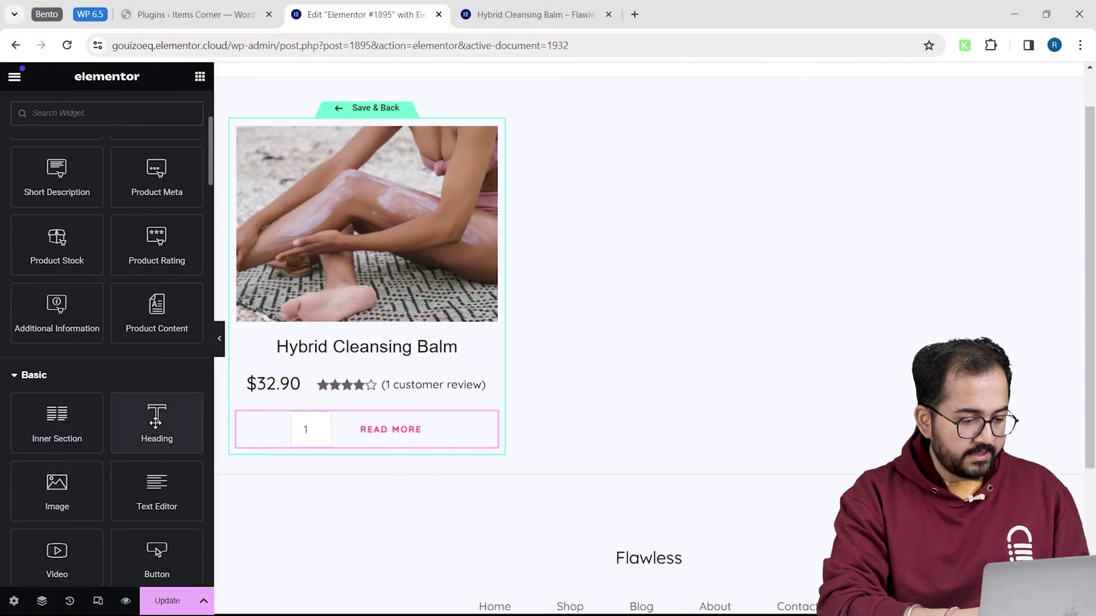
drag(156, 422, 383, 232)
drag(366, 394, 255, 365)
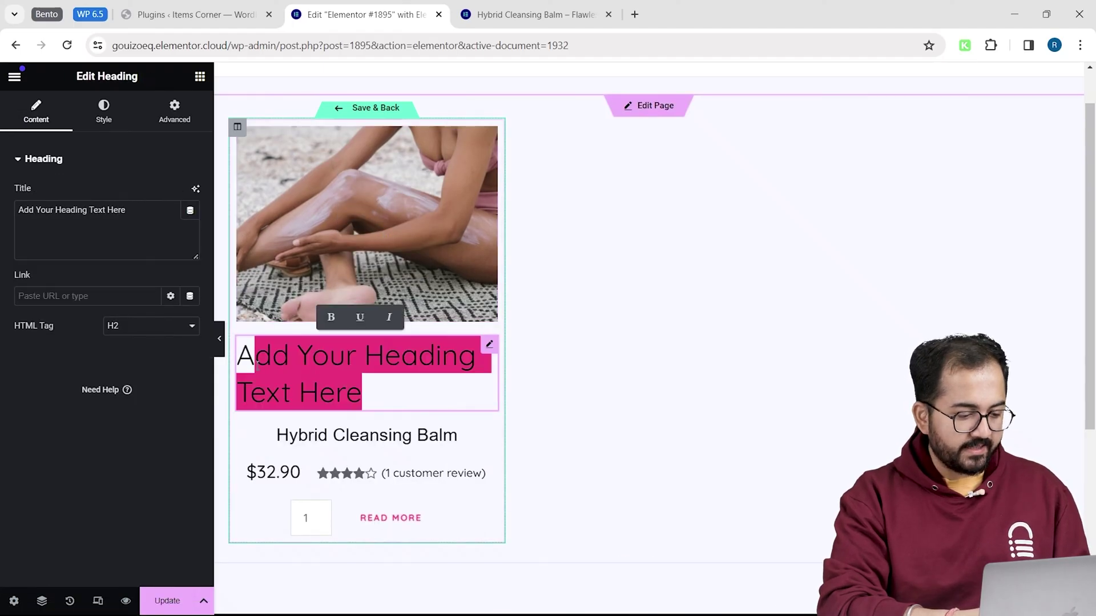
key(ctrl+a)
text(30)
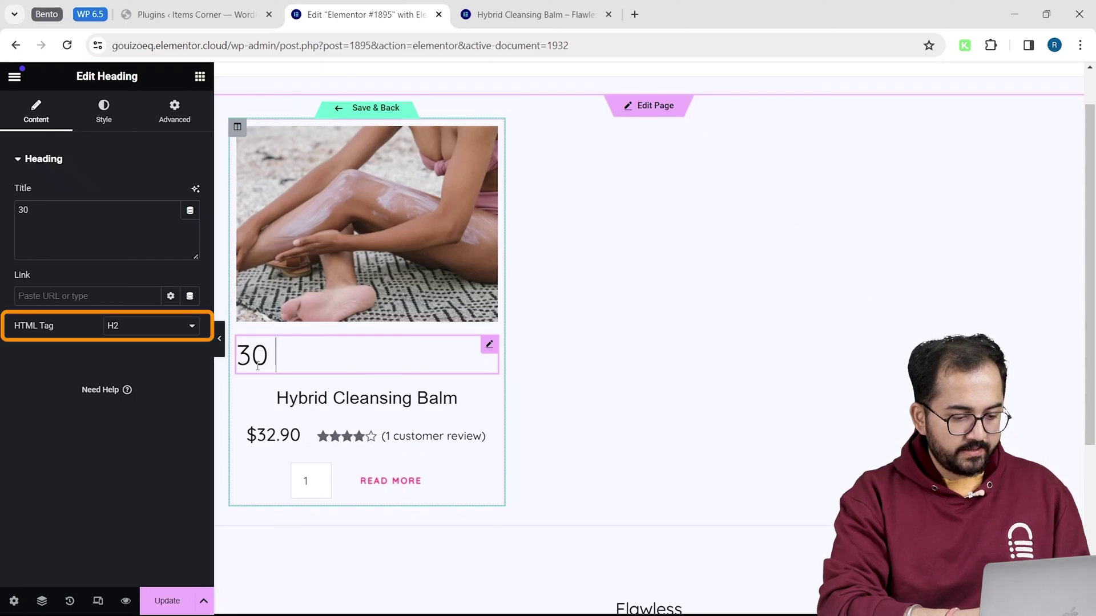
key(BackSpace)
text(%)
click(150, 325)
click(124, 364)
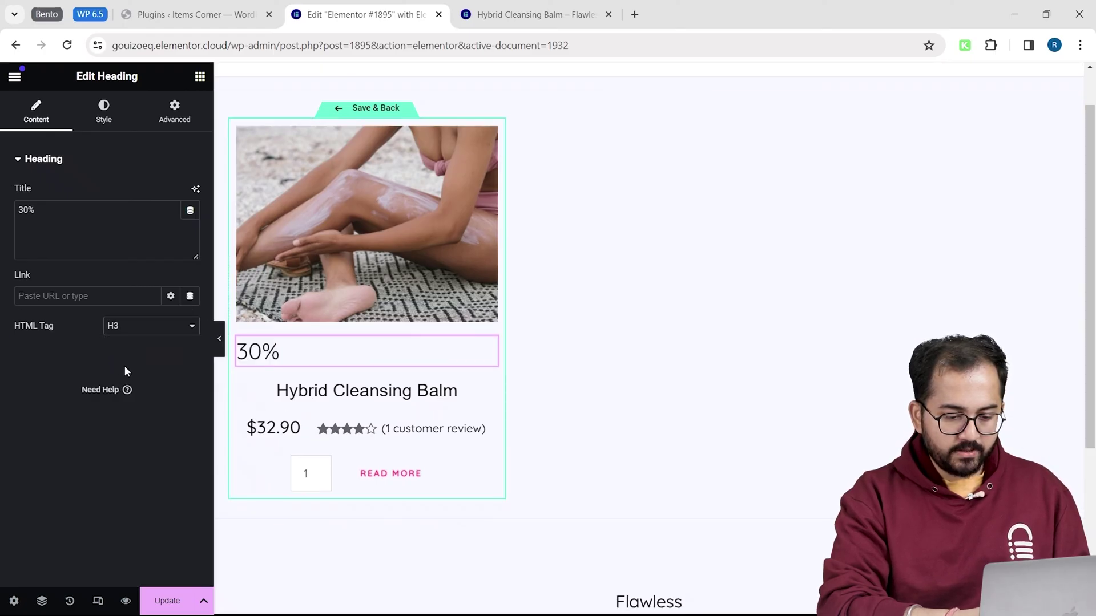
Centre the 30% heading and colour its text black.
click(105, 117)
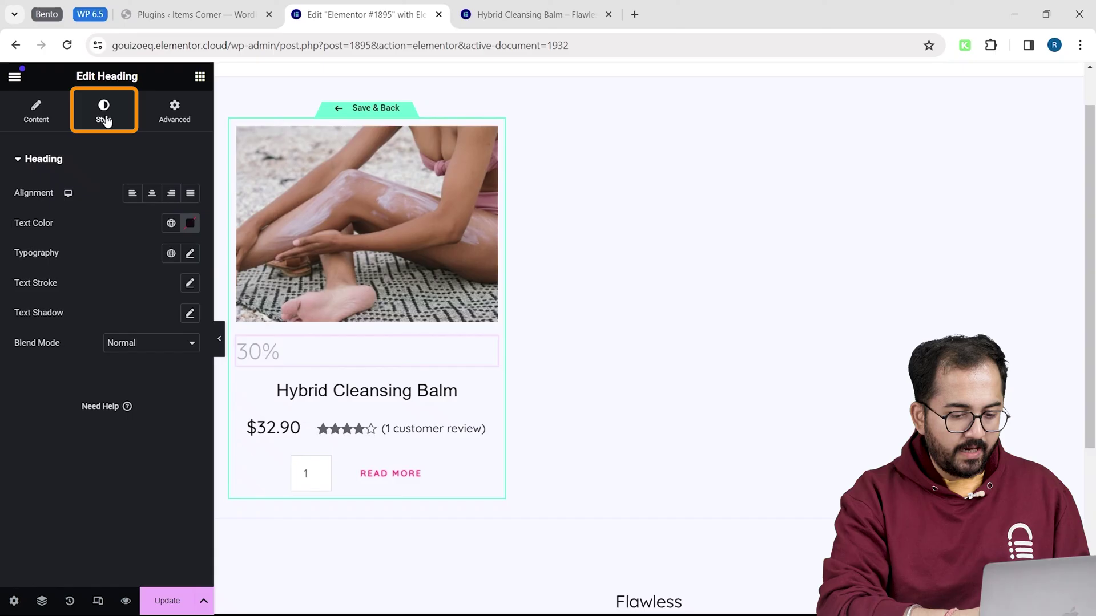
click(152, 195)
click(190, 223)
drag(148, 375, 108, 391)
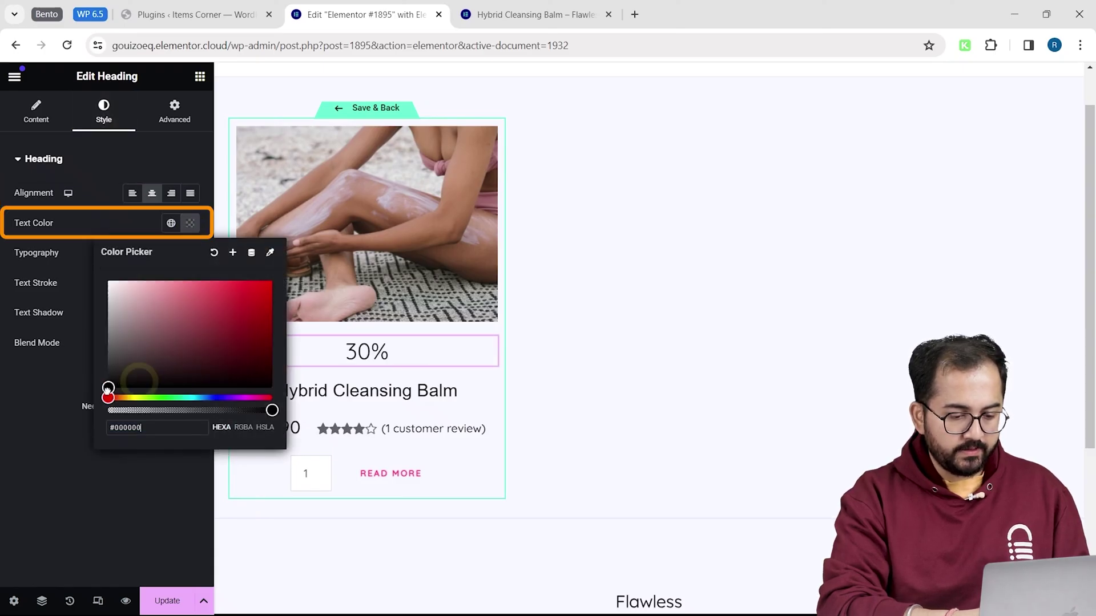
click(48, 451)
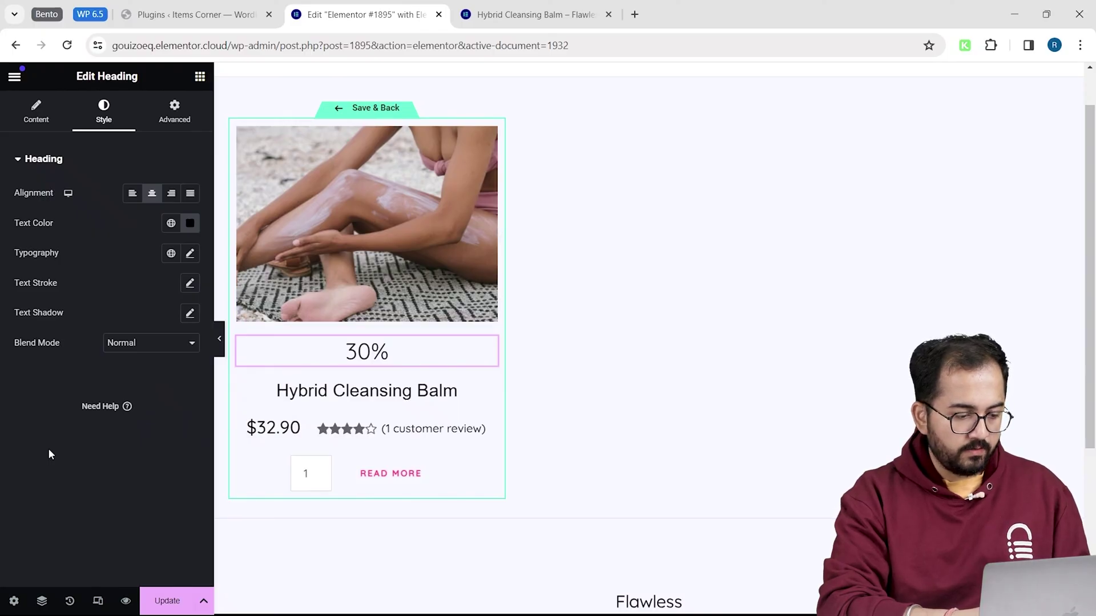
click(176, 112)
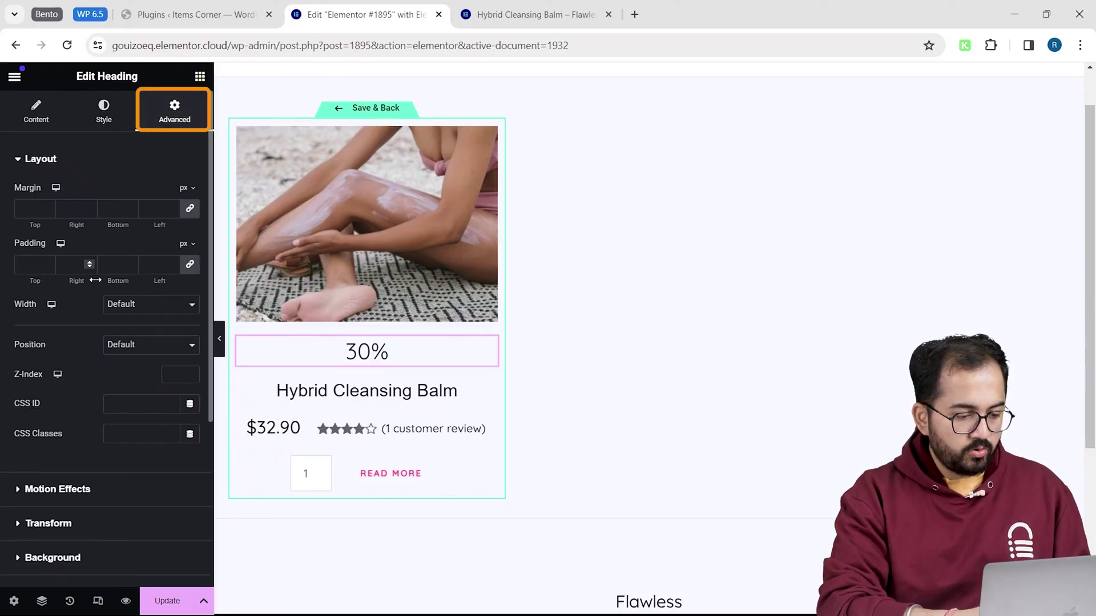
Give the 30% heading a pink background and shrink it to its text width.
scroll(91, 294, down, 2)
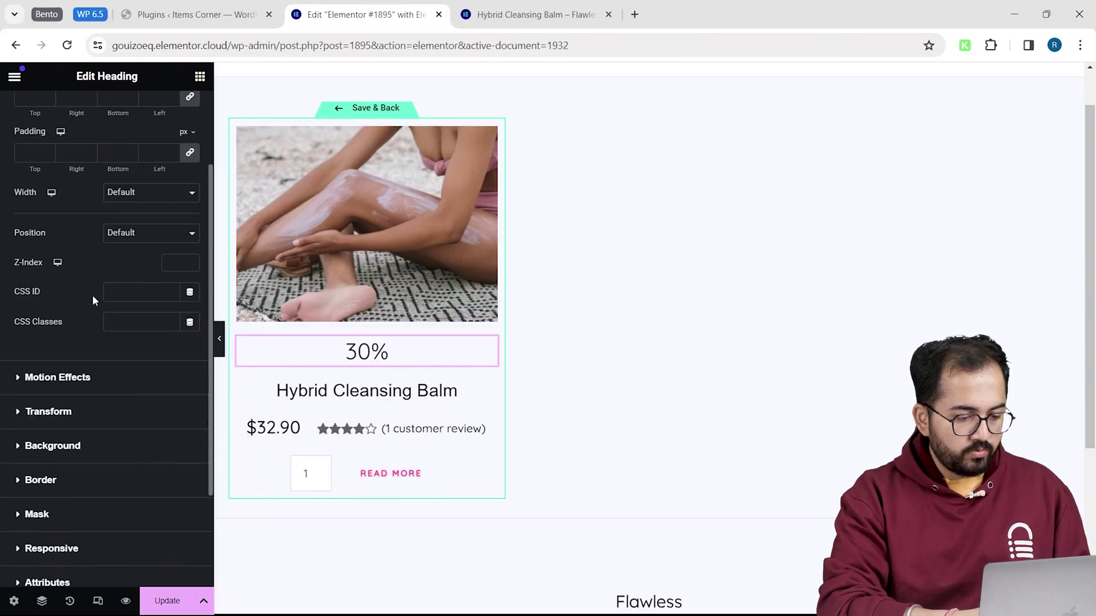
click(36, 452)
click(190, 302)
drag(183, 477, 287, 488)
click(337, 533)
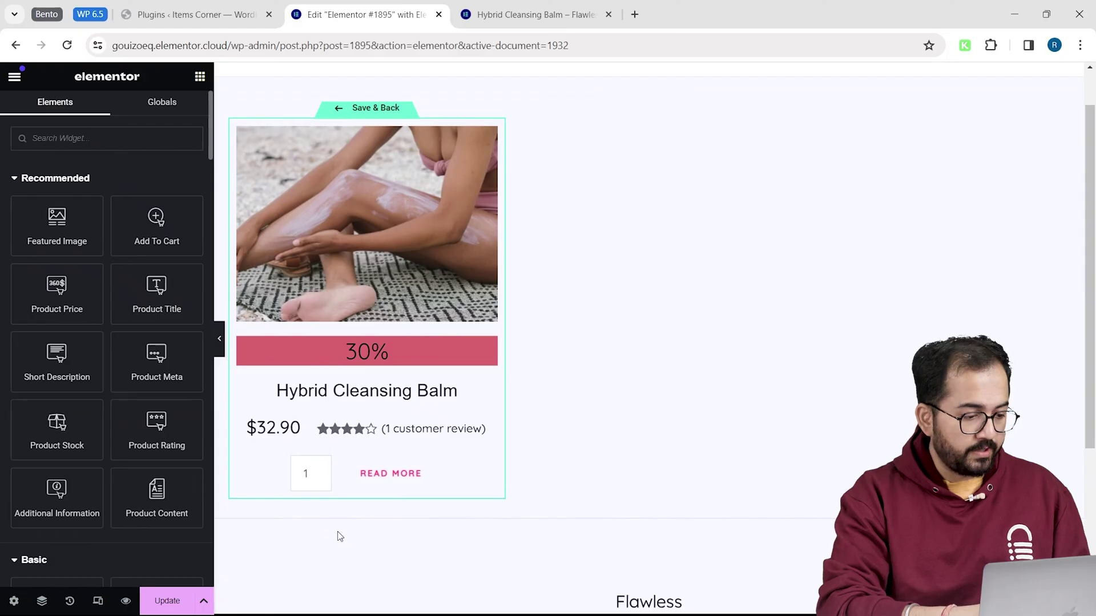
click(365, 351)
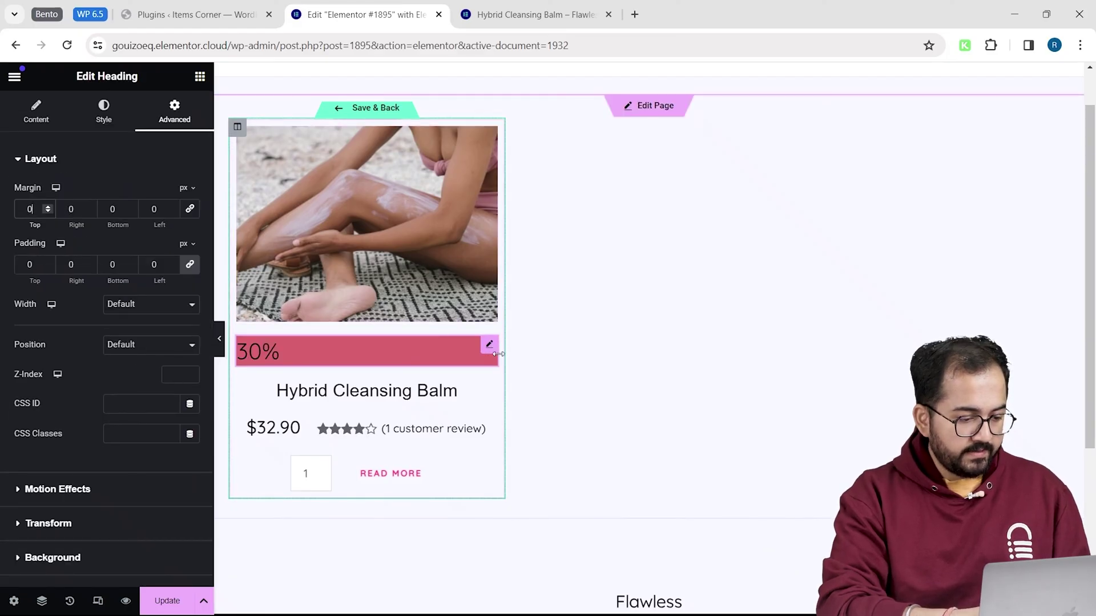
drag(498, 354, 289, 361)
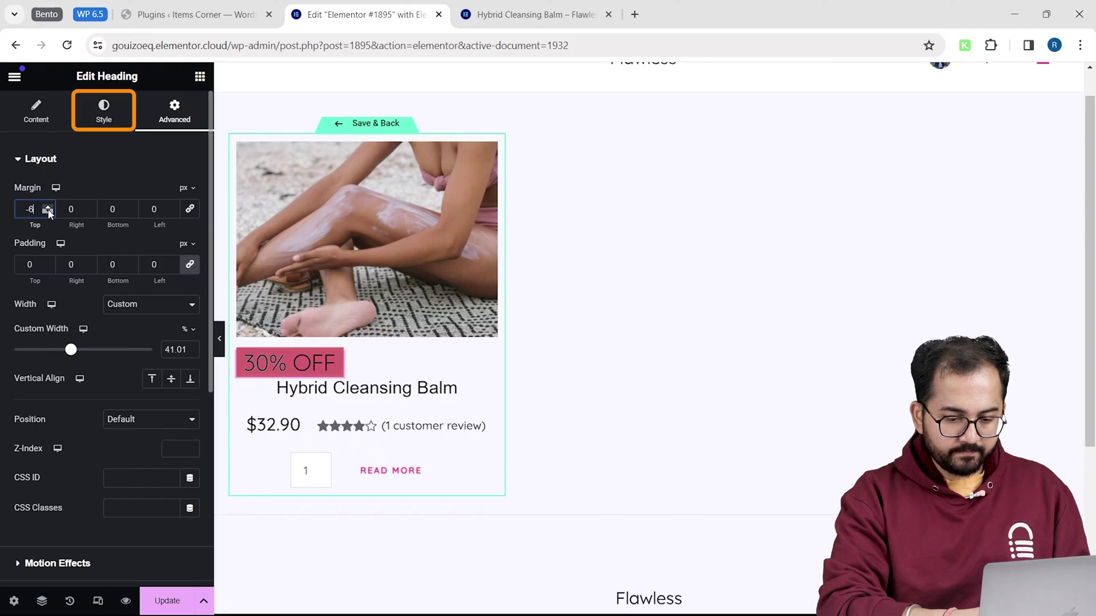
Make the badge text white and raise it with a -62 px top margin over the image.
click(103, 110)
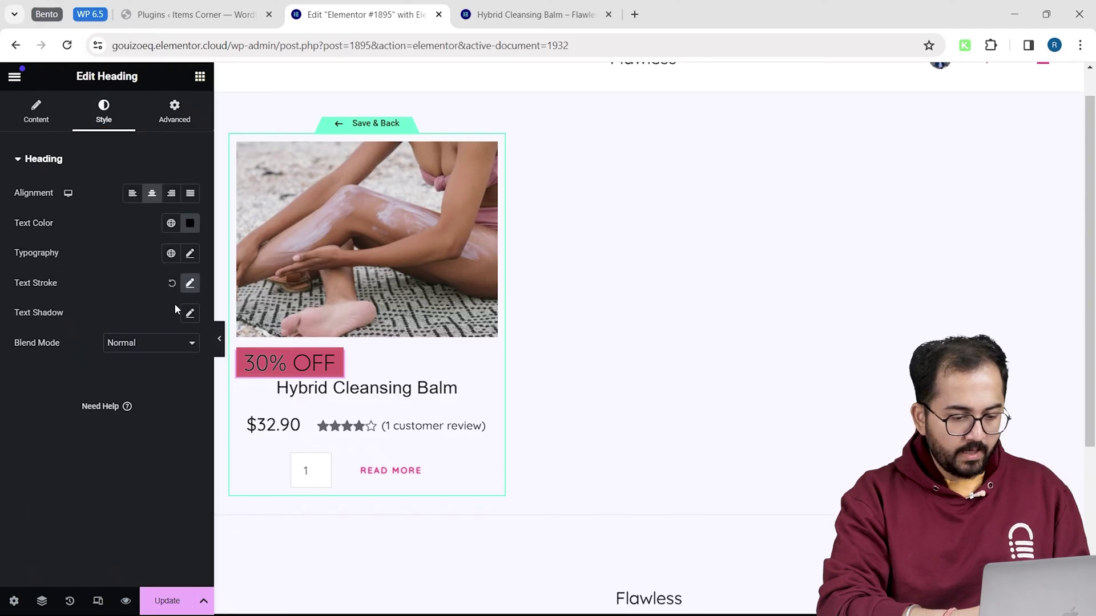
click(190, 223)
drag(227, 296, 103, 271)
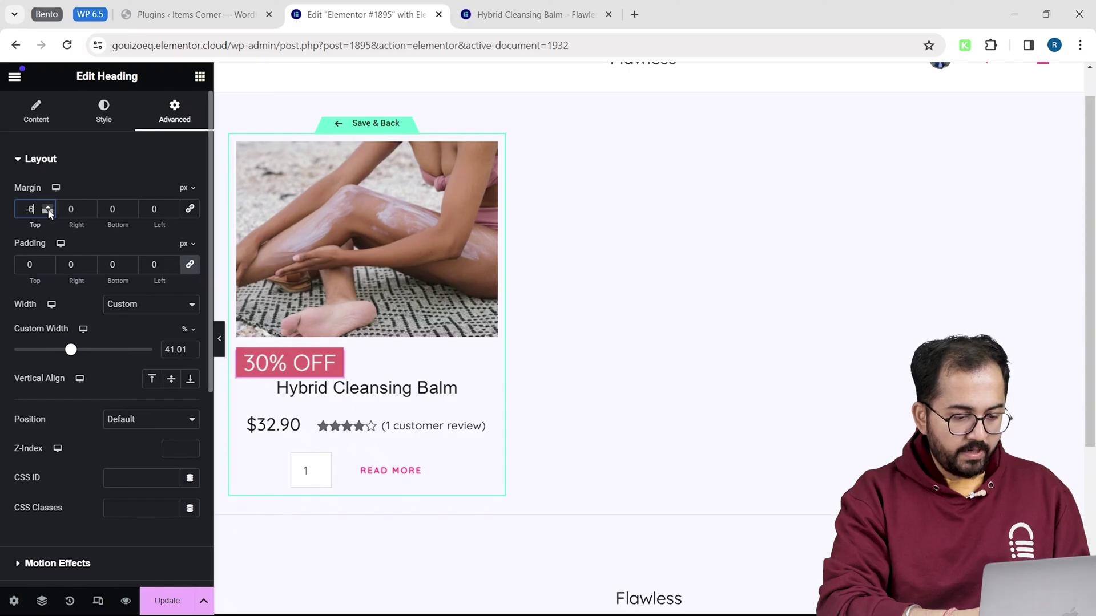
click(48, 212)
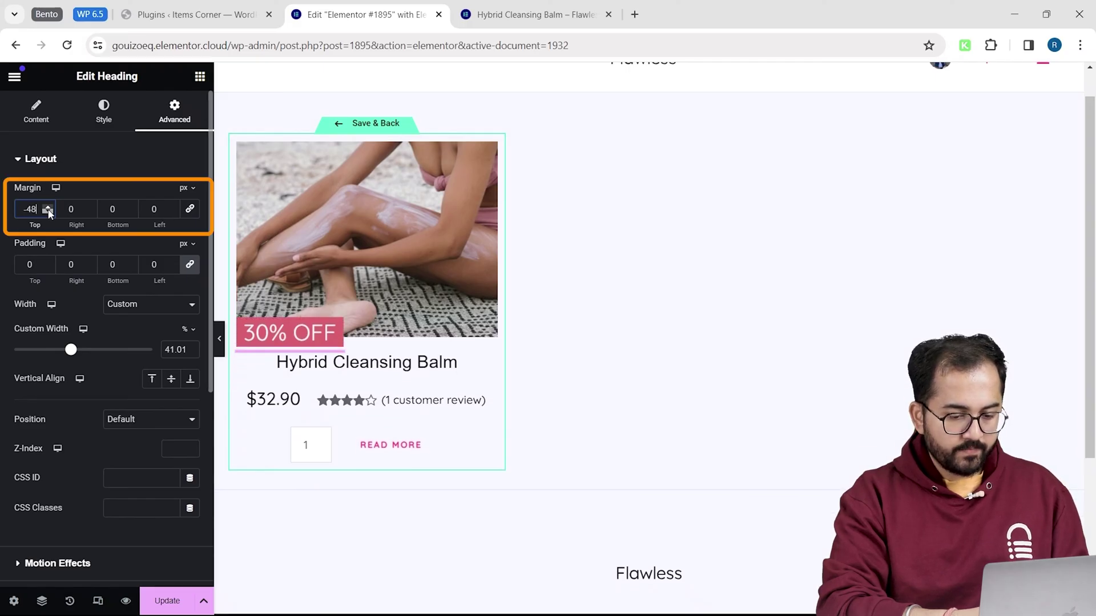
click(49, 212)
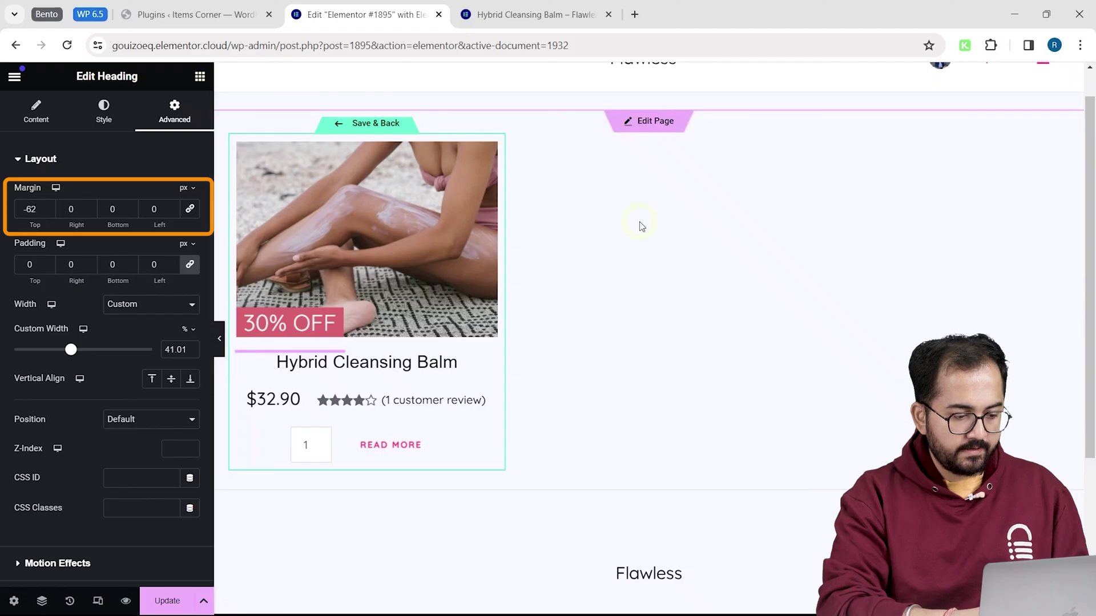
click(366, 362)
Save the loop template, reopen it, and select the product's featured image for styling.
click(368, 124)
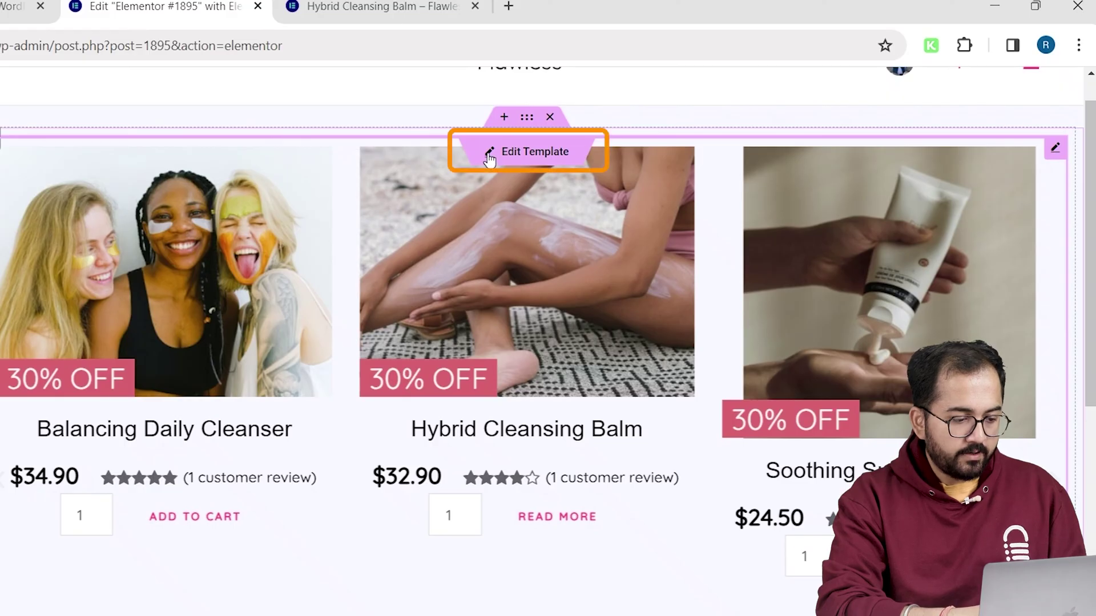
click(489, 155)
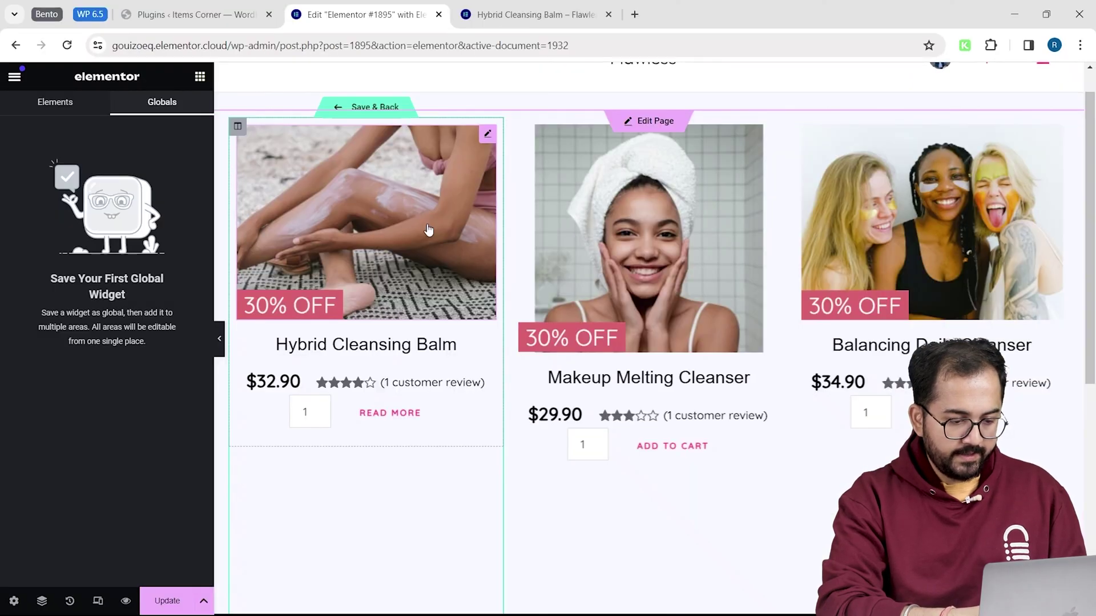
click(241, 275)
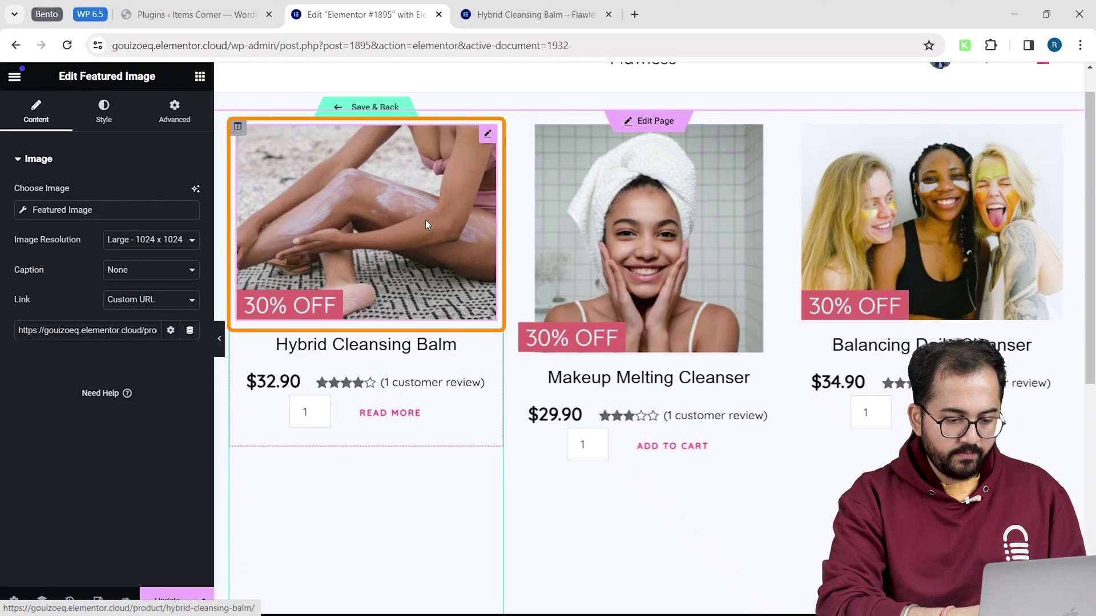
click(119, 111)
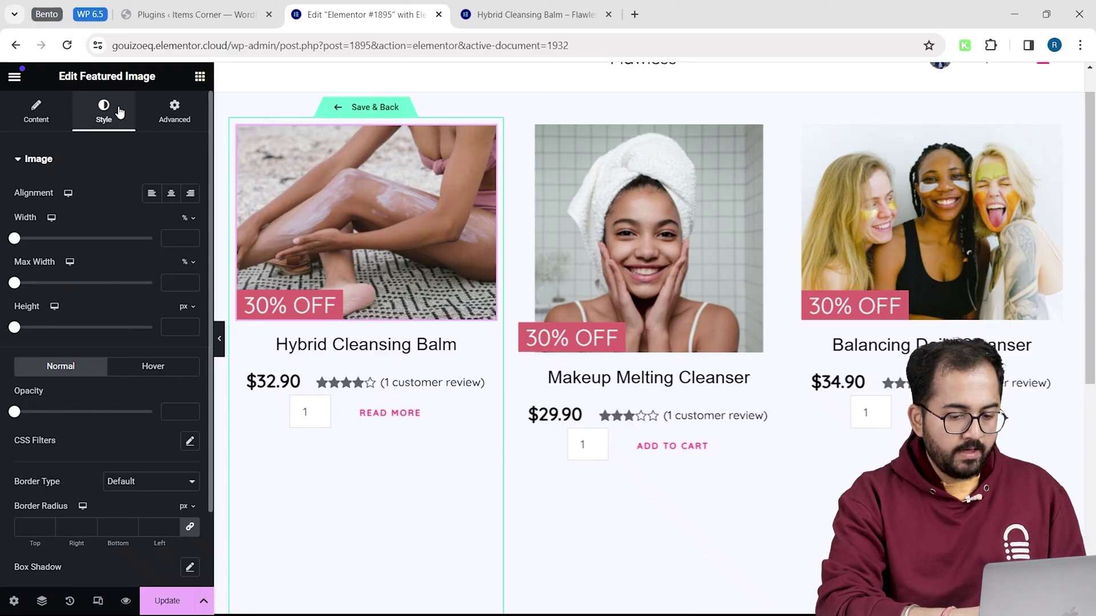
Set the image to 100% width, 100% max width and 350 px height, keeping fit at Default.
drag(14, 238, 155, 253)
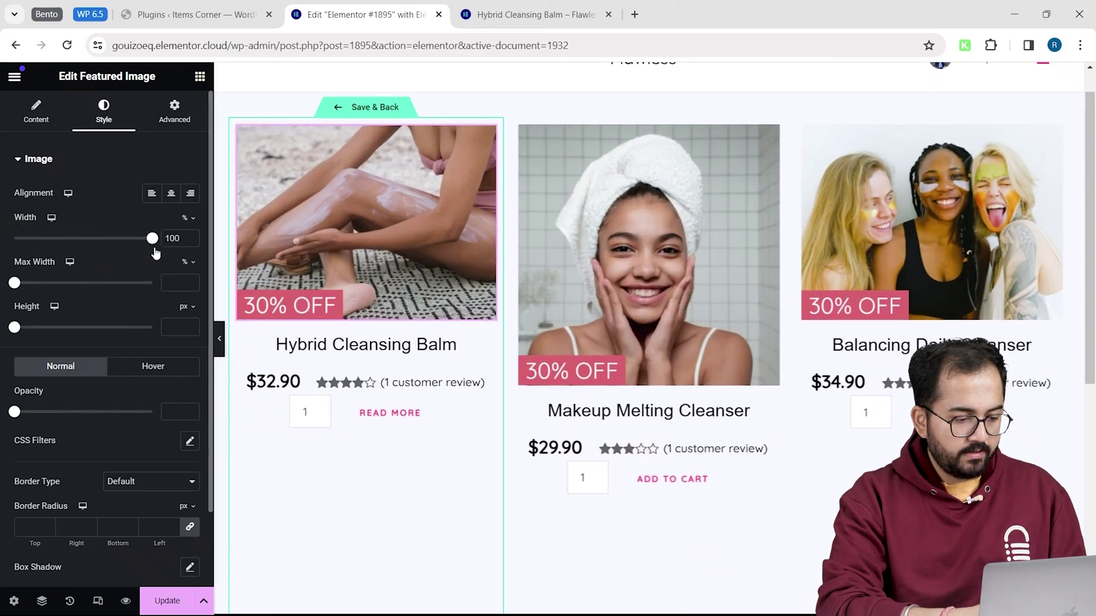
drag(14, 283, 170, 284)
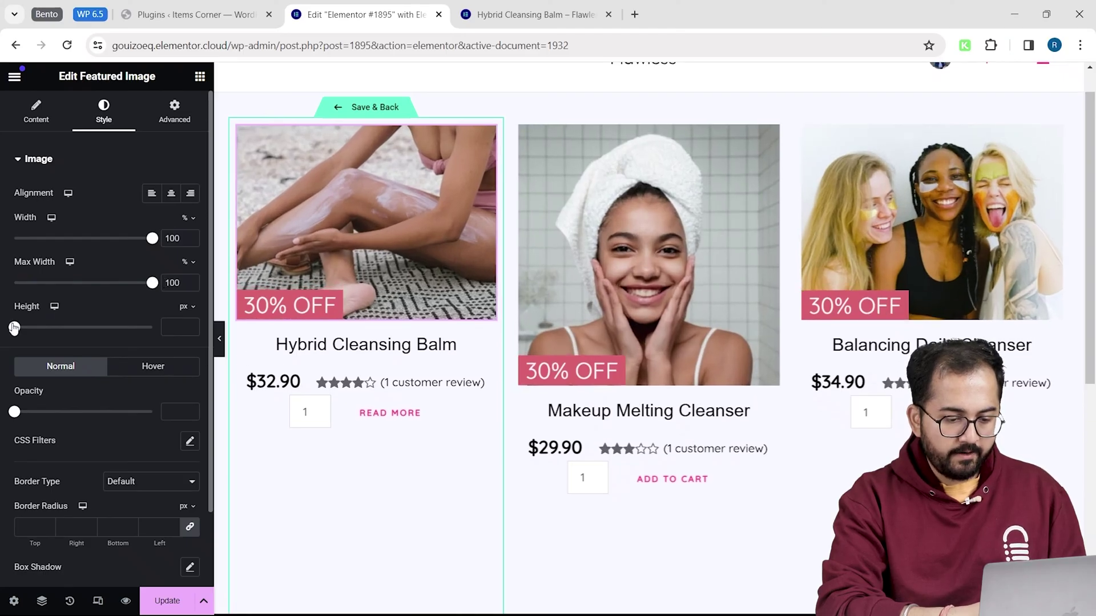
drag(14, 327, 111, 326)
click(151, 355)
click(146, 394)
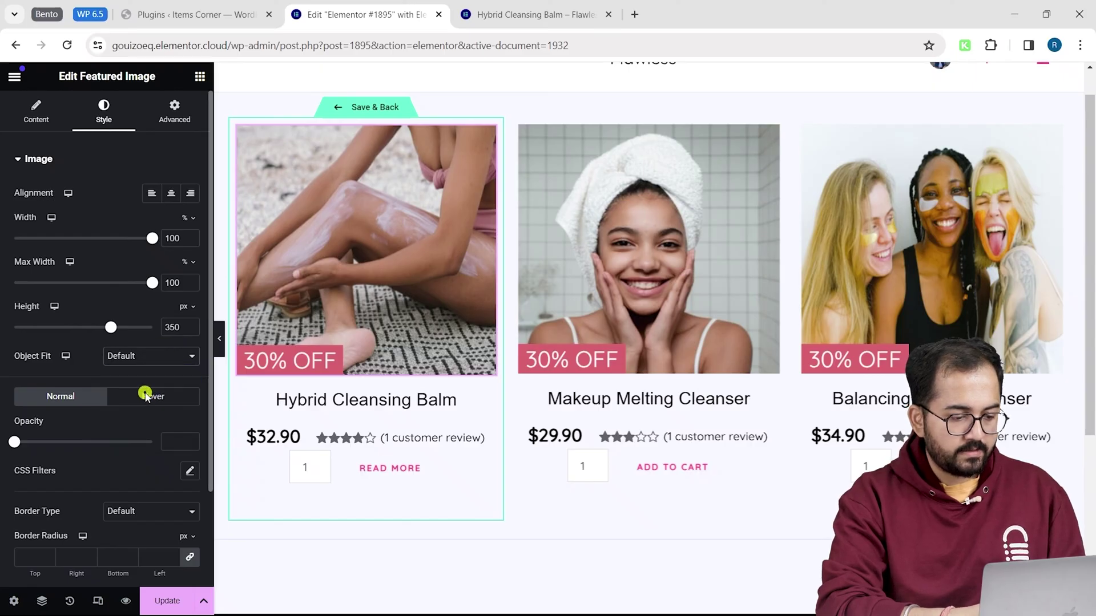
Back on the page, select the Loop Carousel and keep Latest Products as its query source.
click(654, 164)
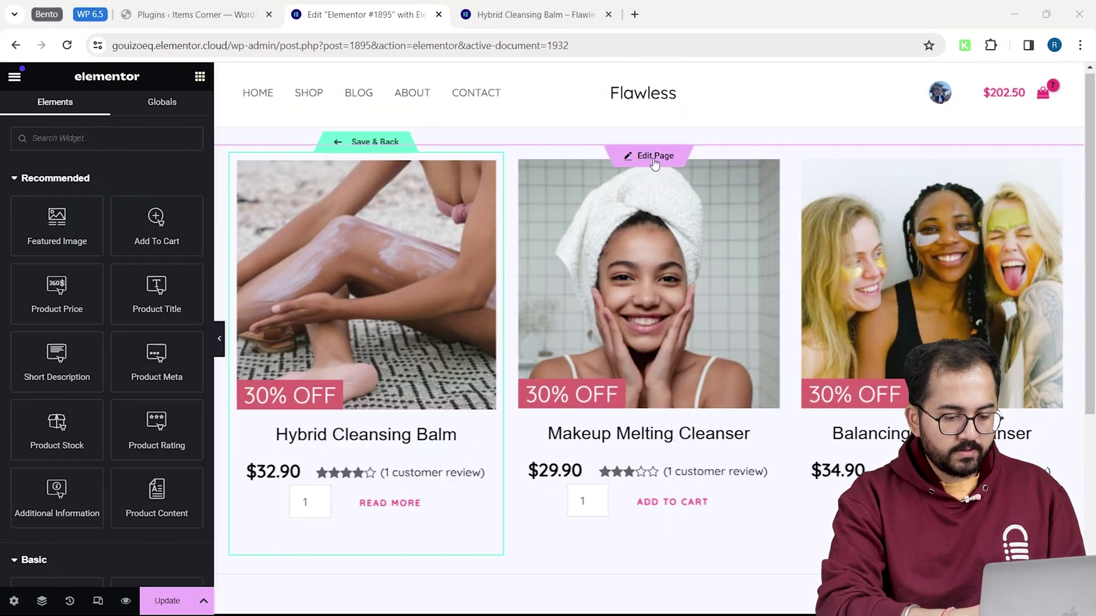
click(654, 164)
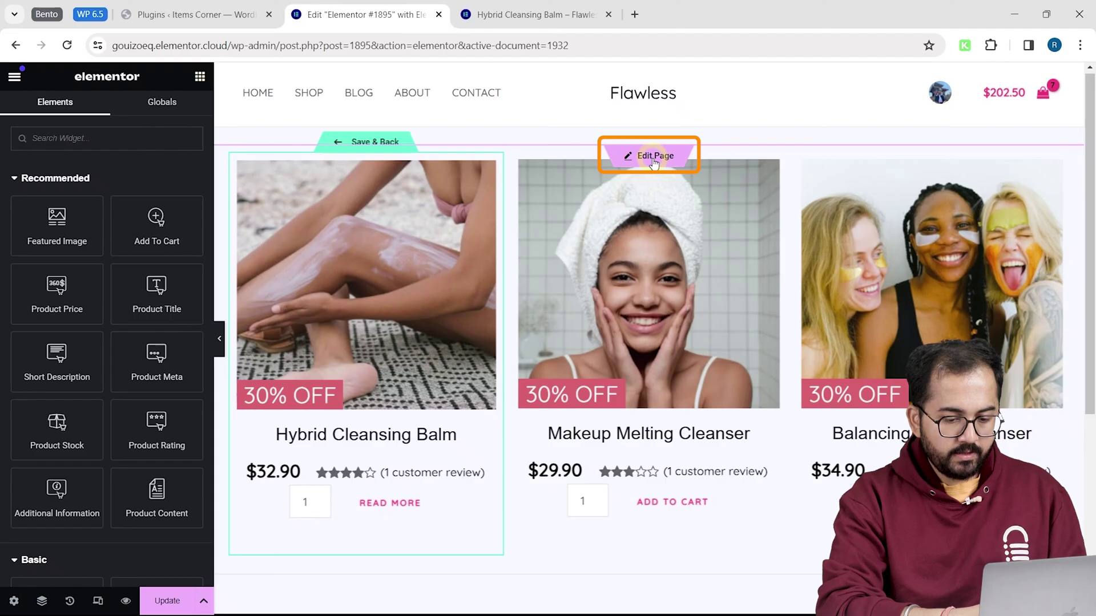
click(460, 222)
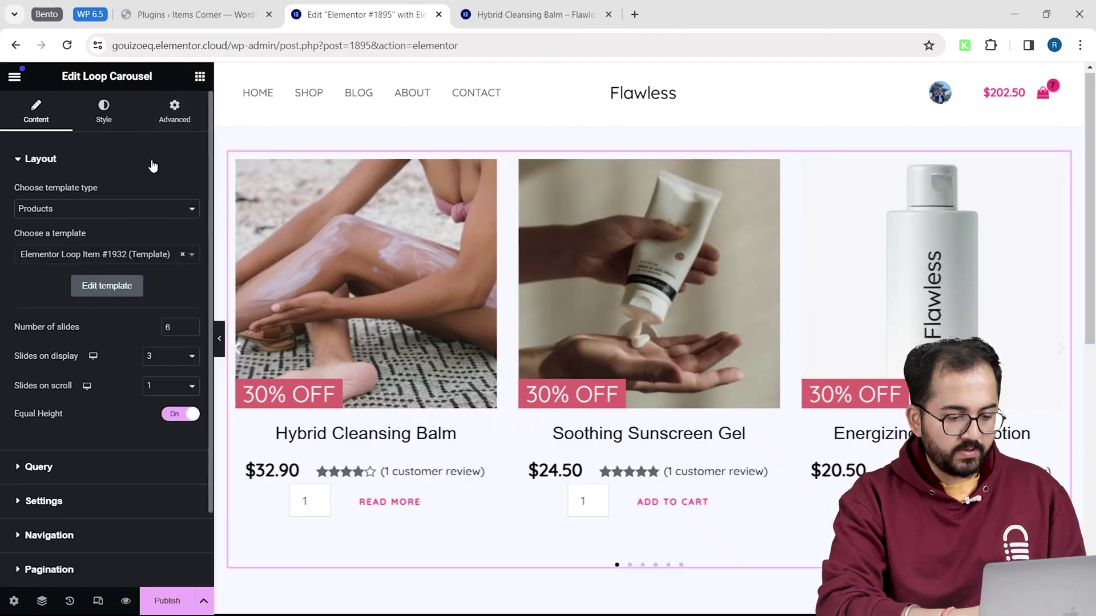
scroll(112, 357, down, 3)
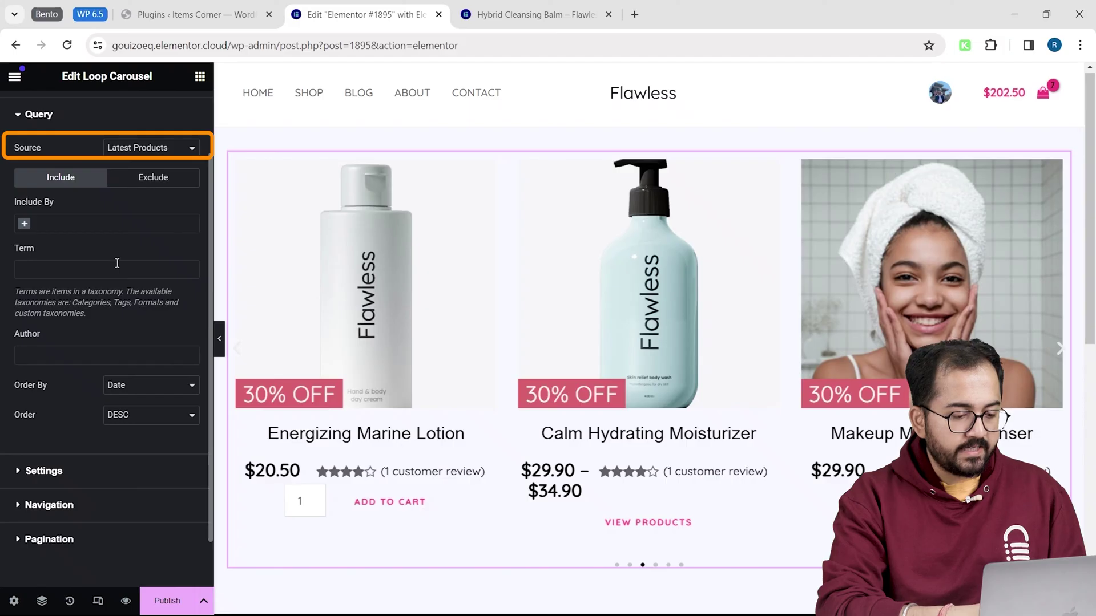
click(166, 148)
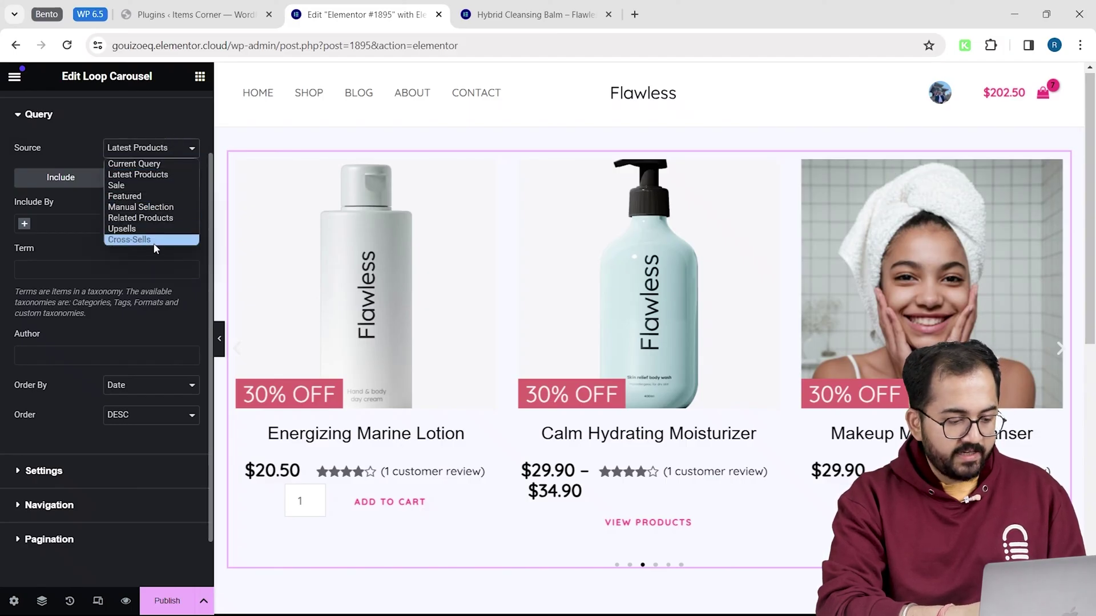
click(175, 176)
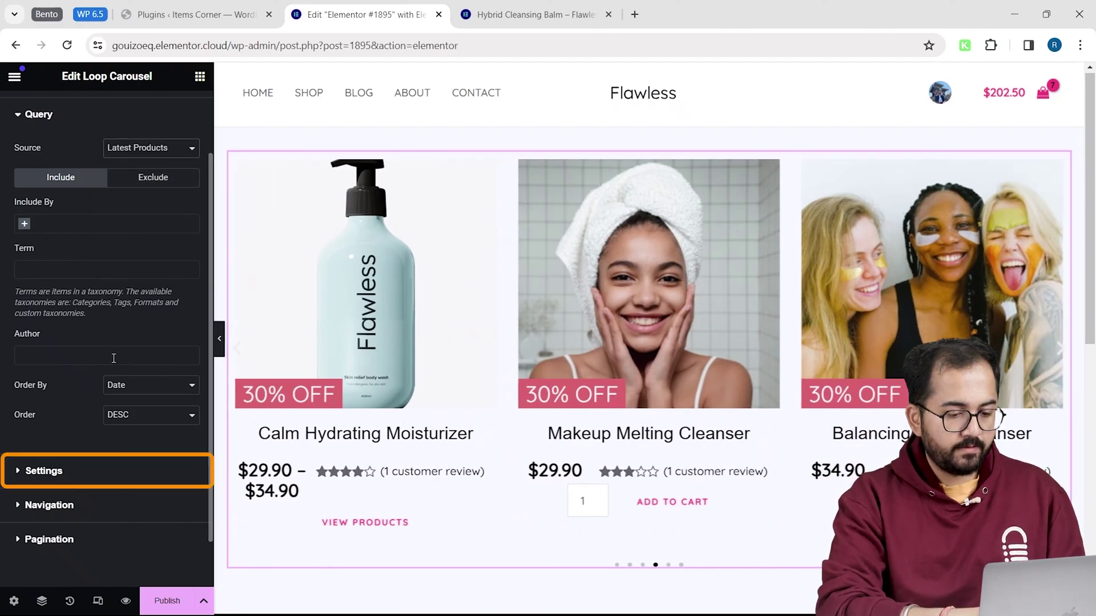
Set the carousel's autoplay scroll speed to 1000 ms.
click(44, 471)
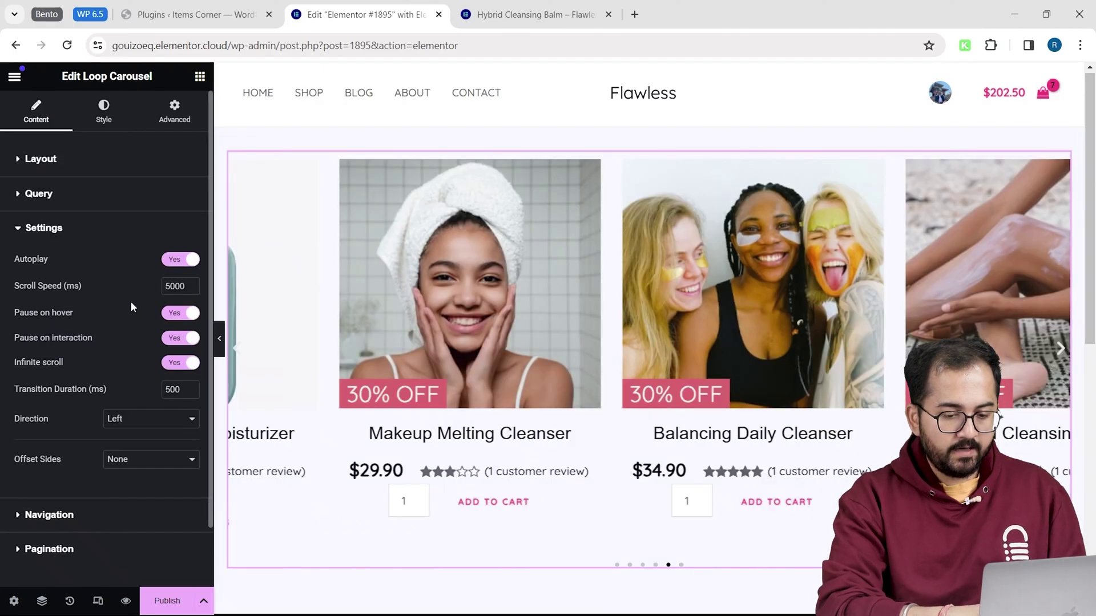
scroll(132, 299, down, 1)
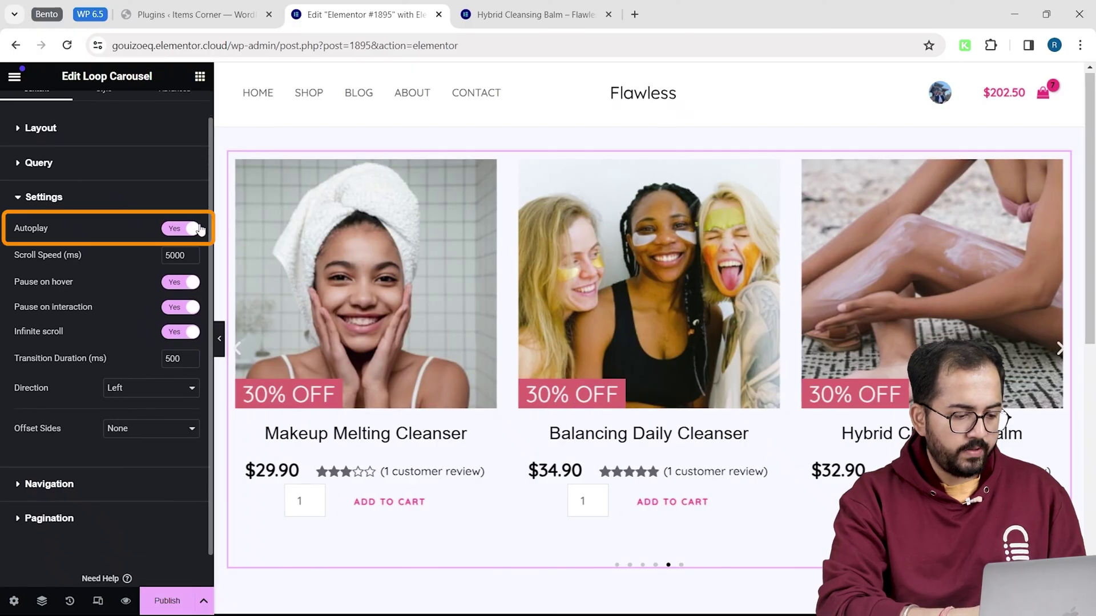
double_click(174, 255)
text(1)
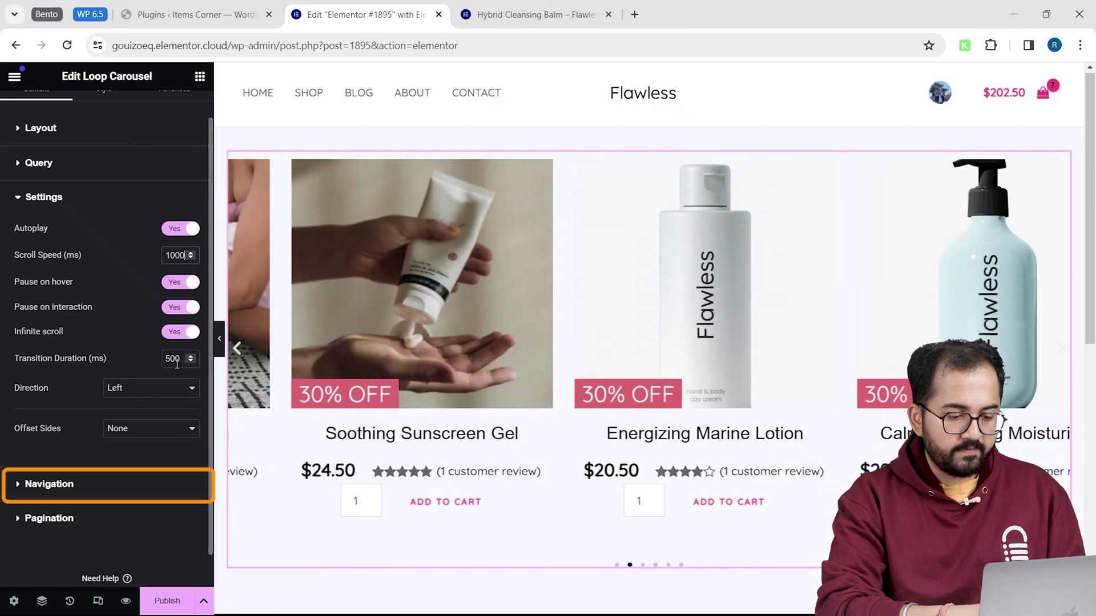
Review the arrow navigation settings and expand the Pagination options.
click(49, 484)
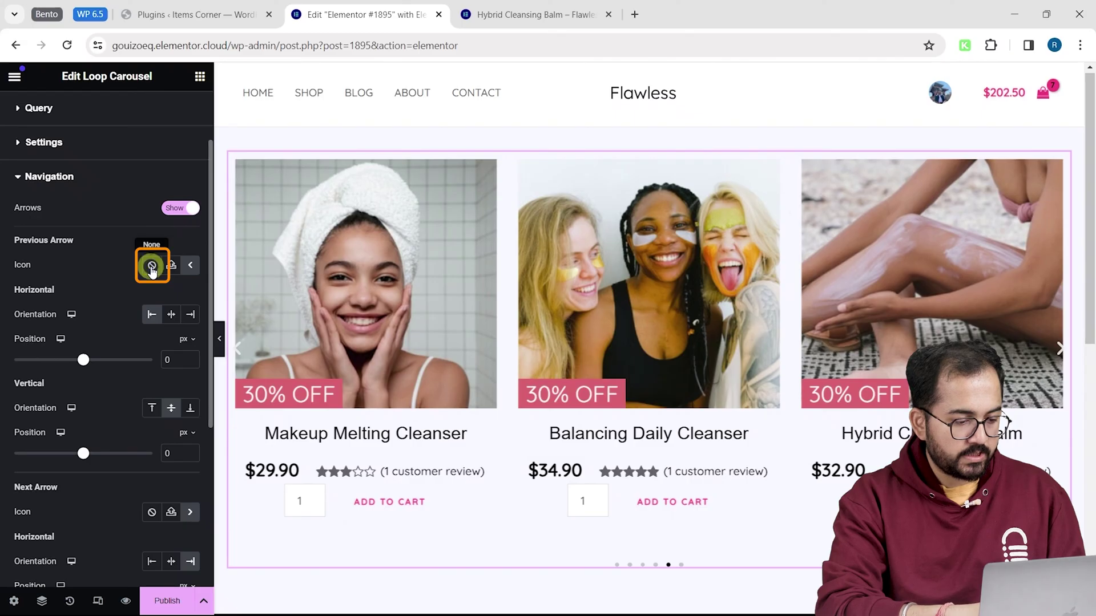
scroll(152, 320, down, 4)
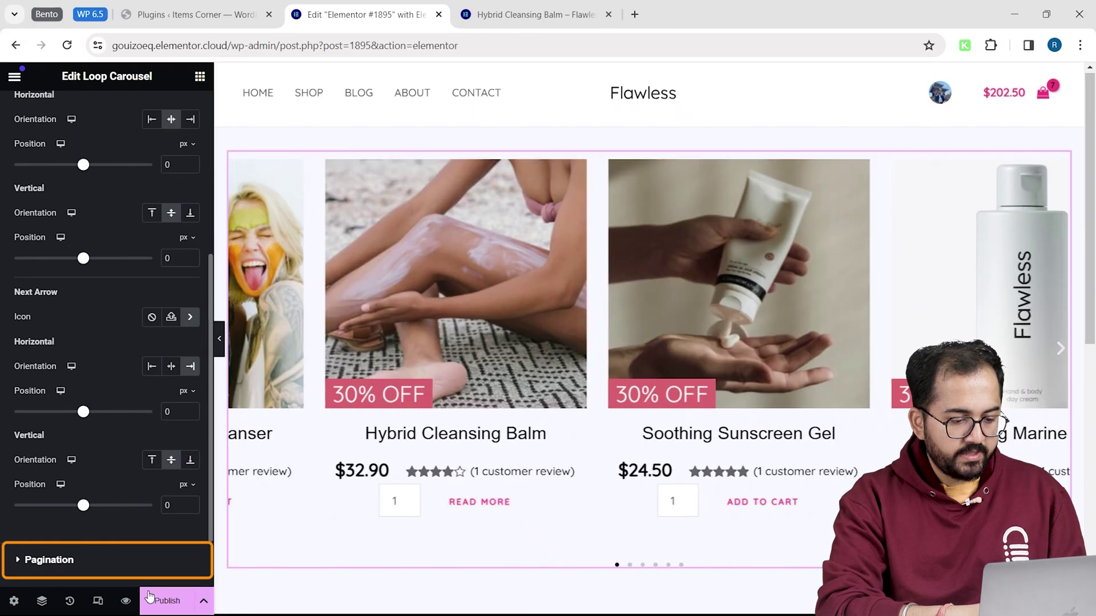
click(151, 560)
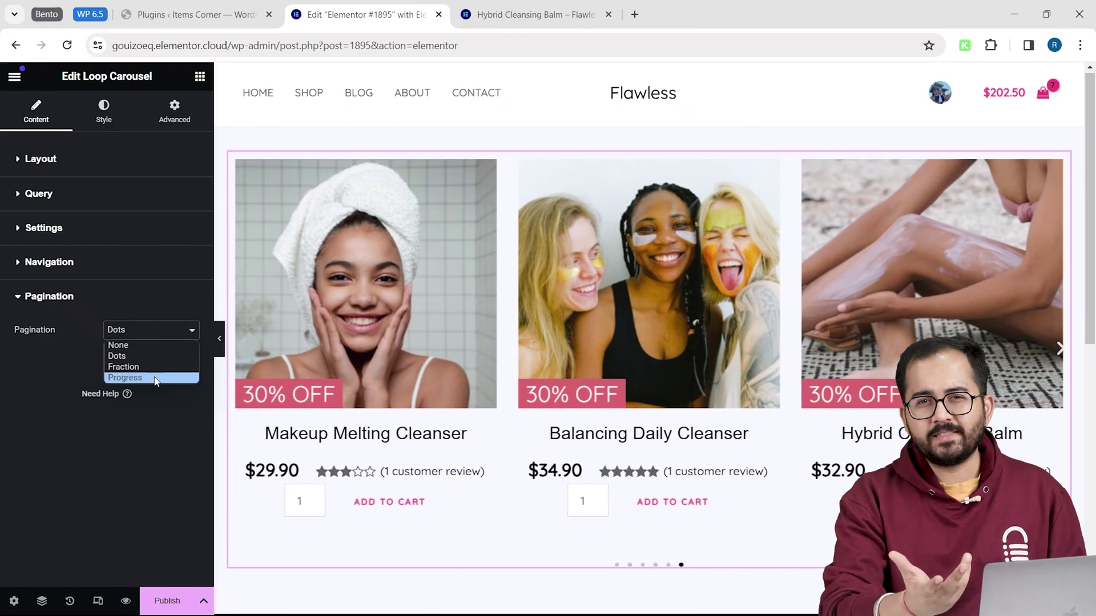
Switch pagination to a progress bar, then add Hybrid Cleansing Balm to the cart from the live carousel.
click(155, 377)
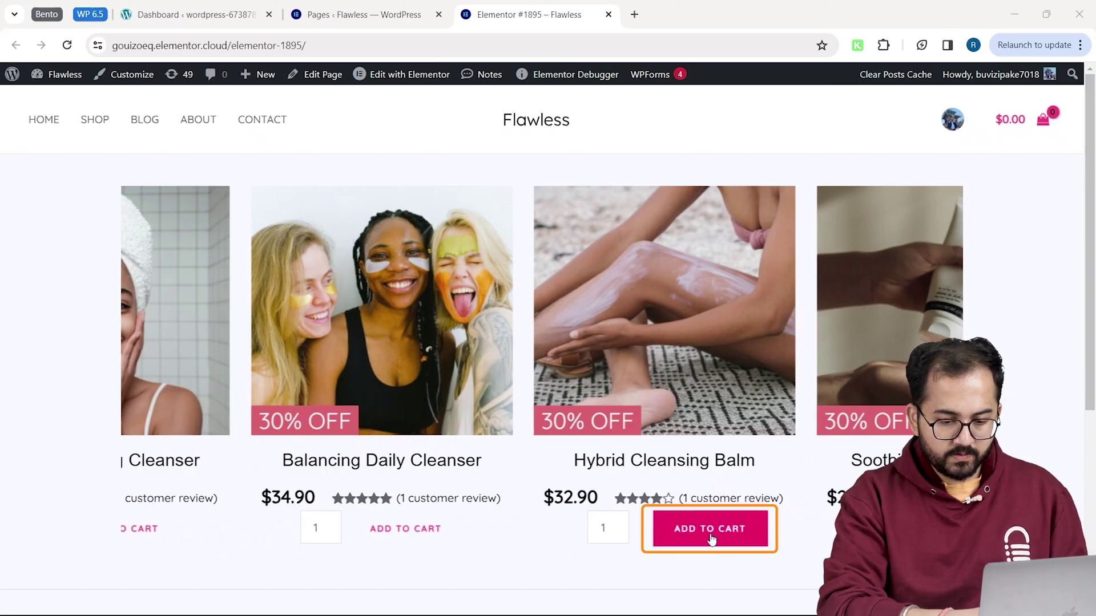
click(710, 528)
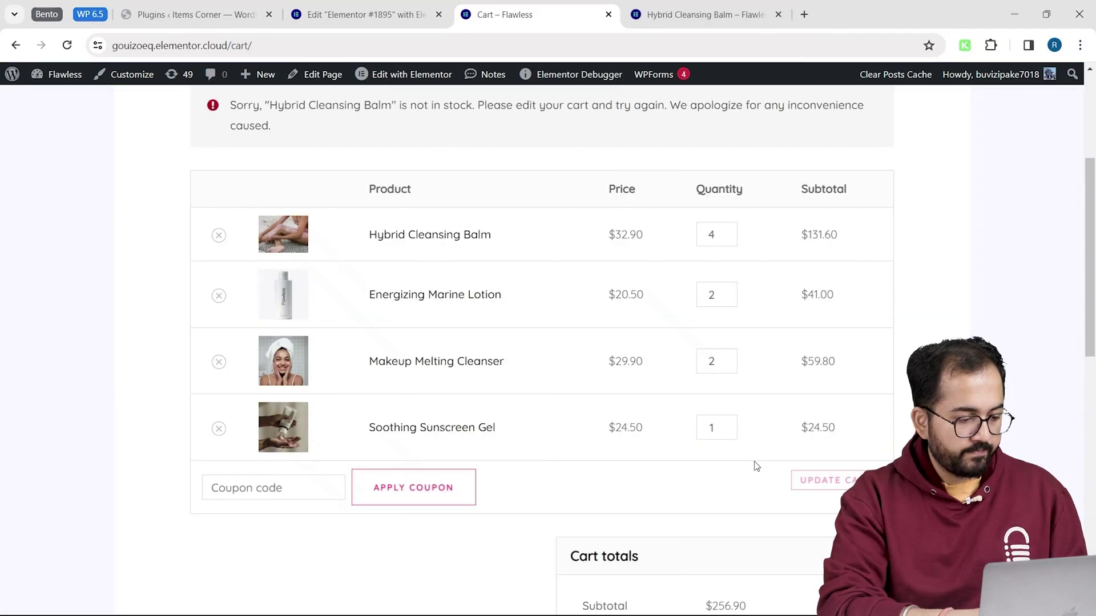